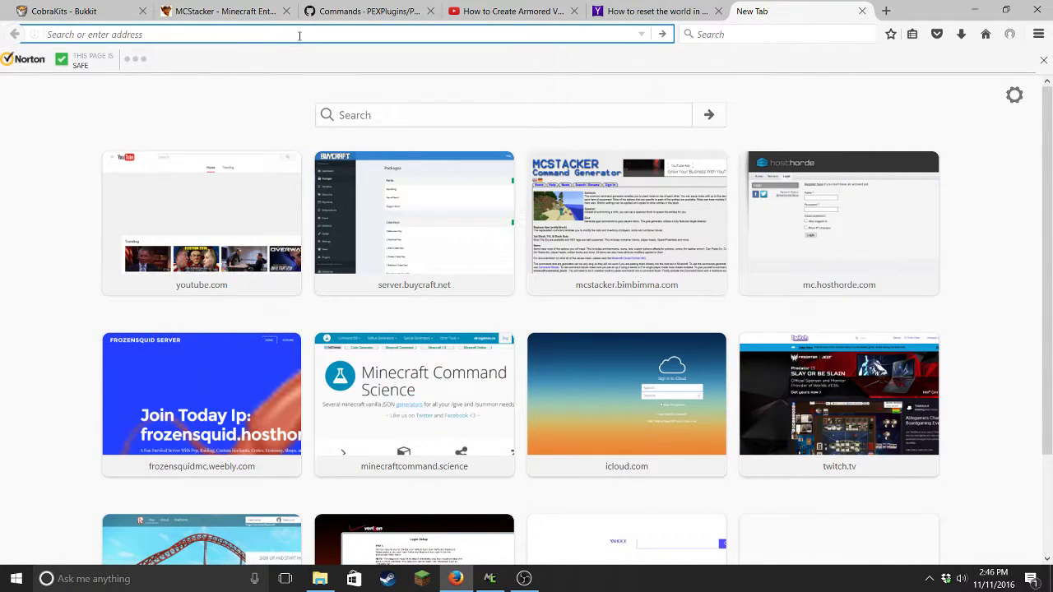
Search the web for overwolf in a new browser tab
click(969, 10)
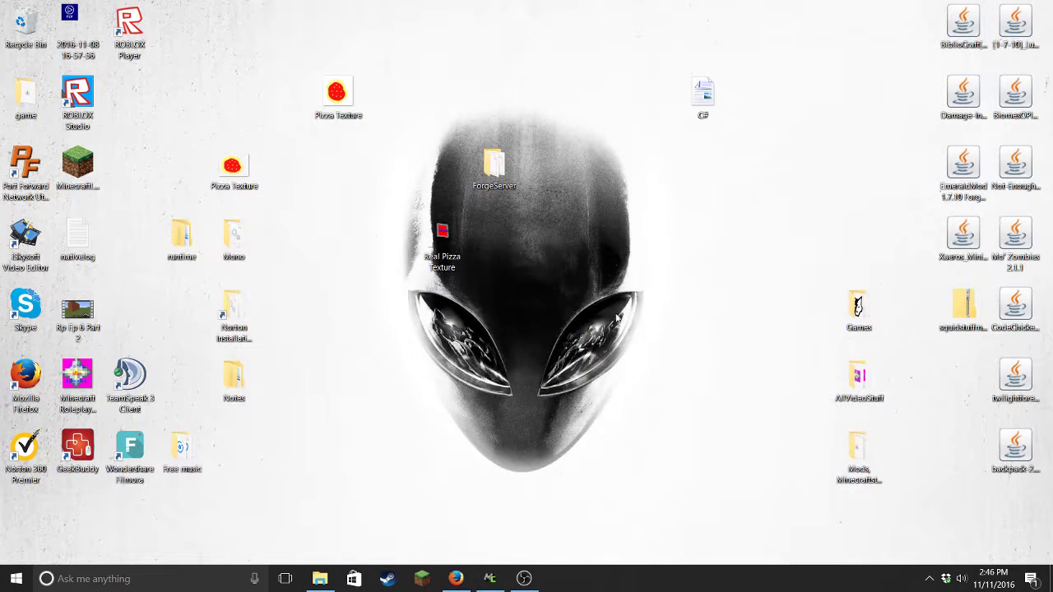
click(454, 576)
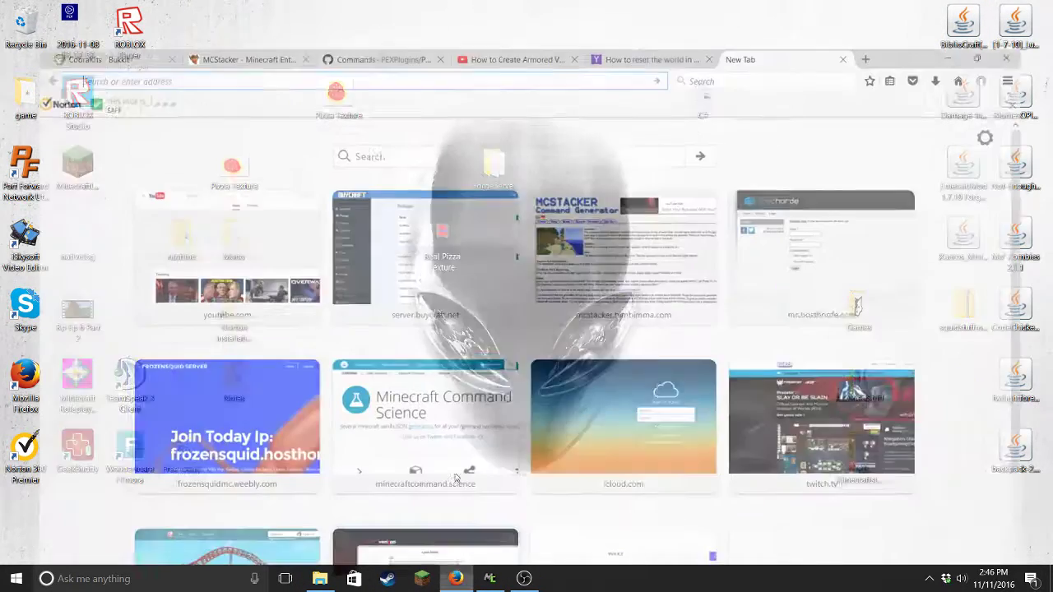
text(overwolf)
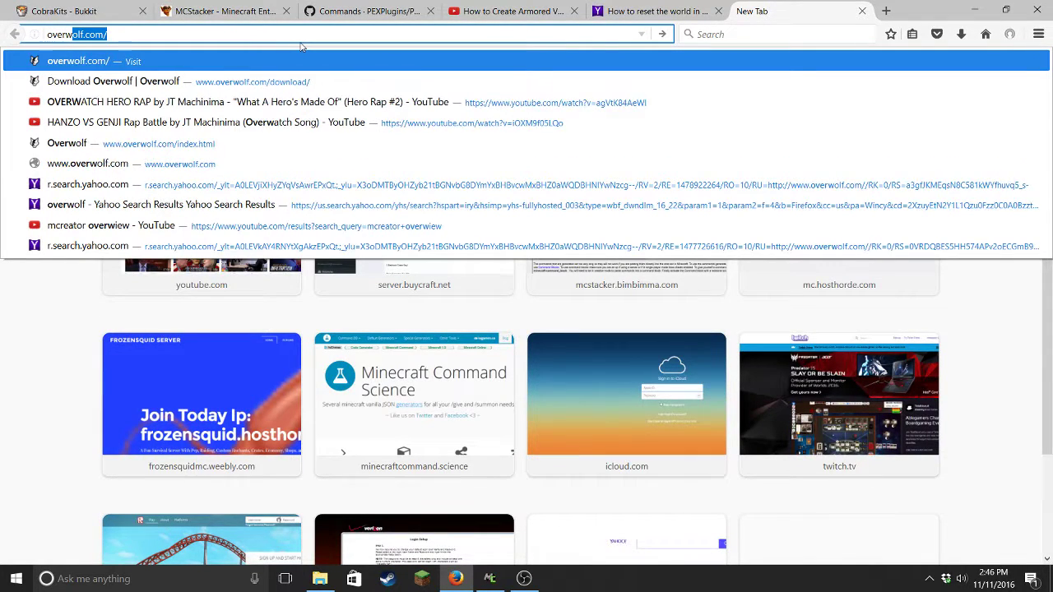
key(Return)
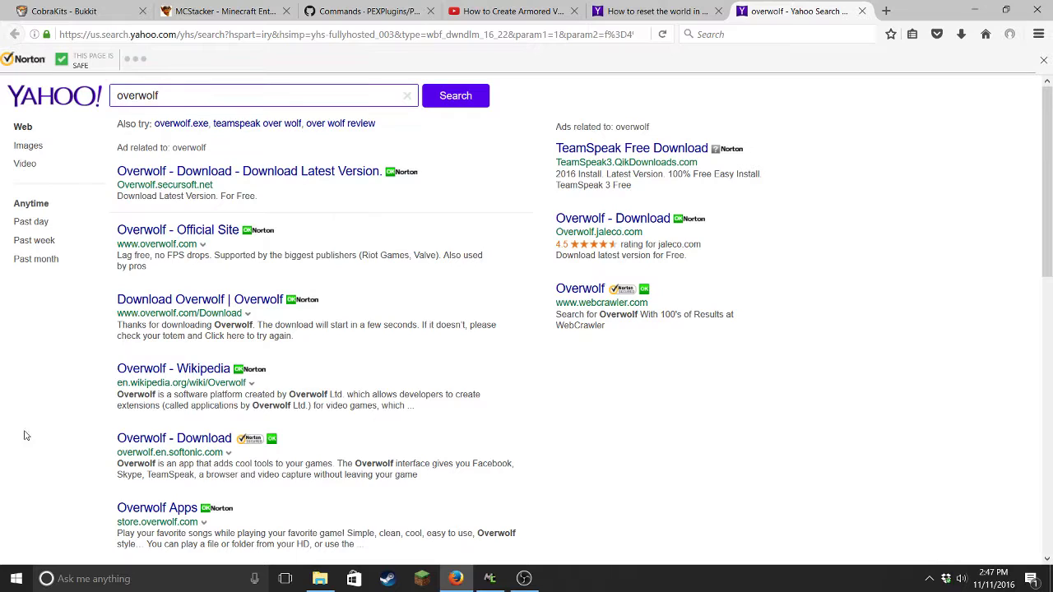
Open the Download Overwolf page from the search results, dismiss the OverwolfInstaller.exe download and close the page
double_click(155, 97)
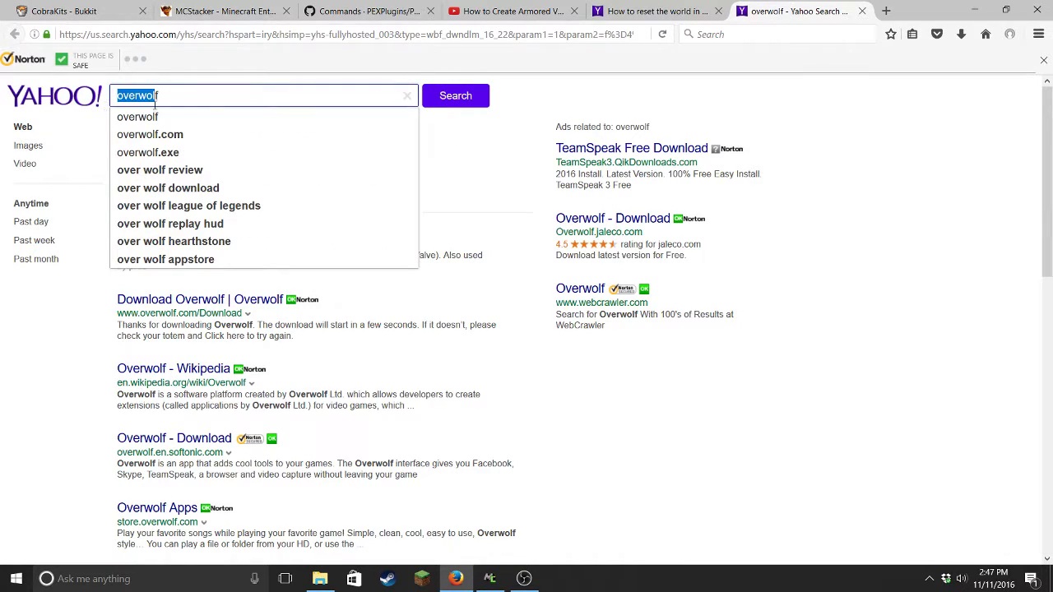
click(184, 94)
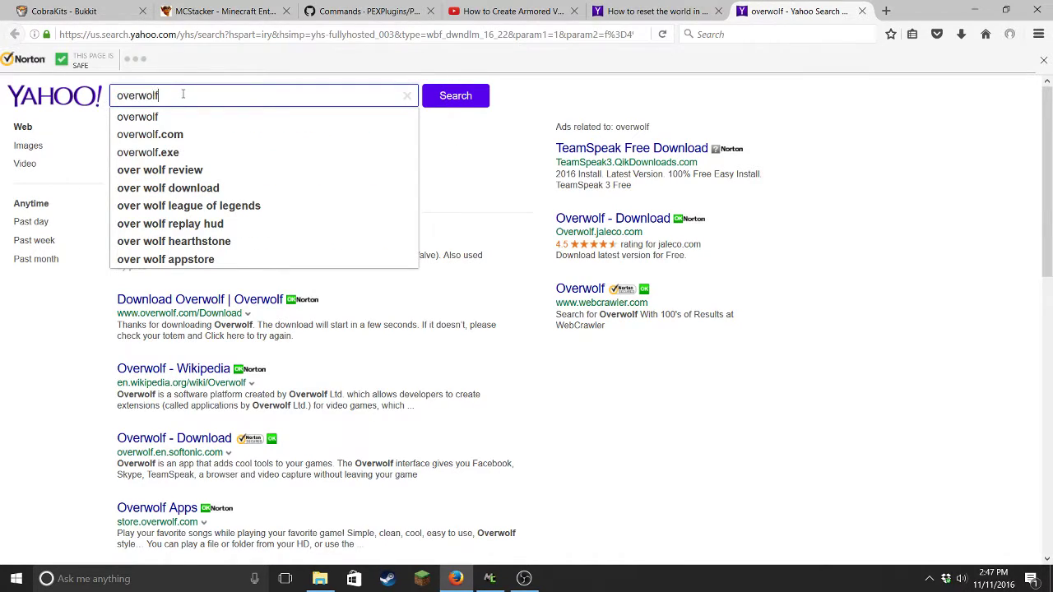
click(239, 306)
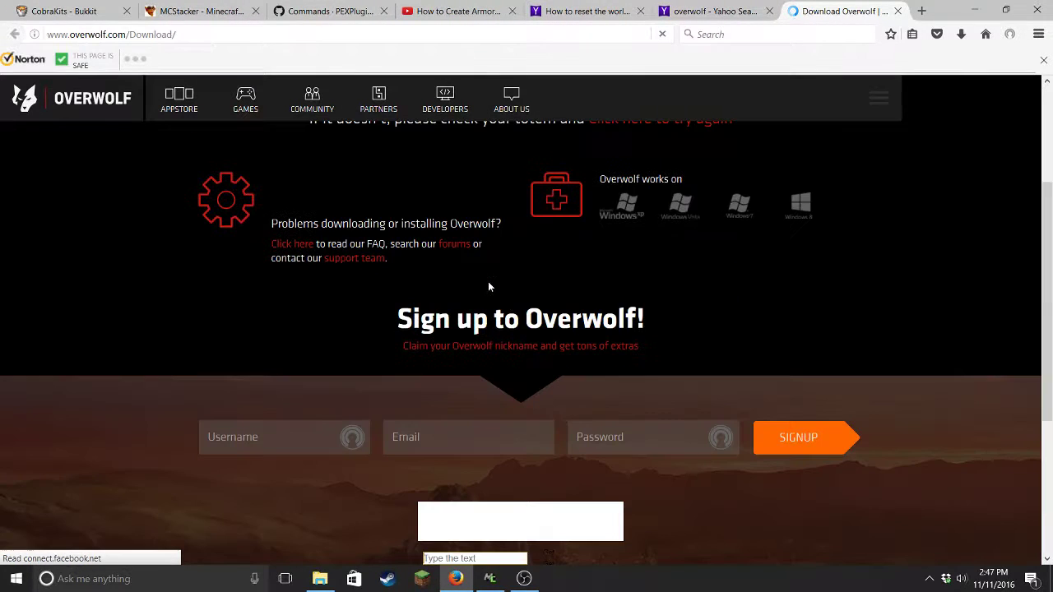
scroll(557, 356, up, 4)
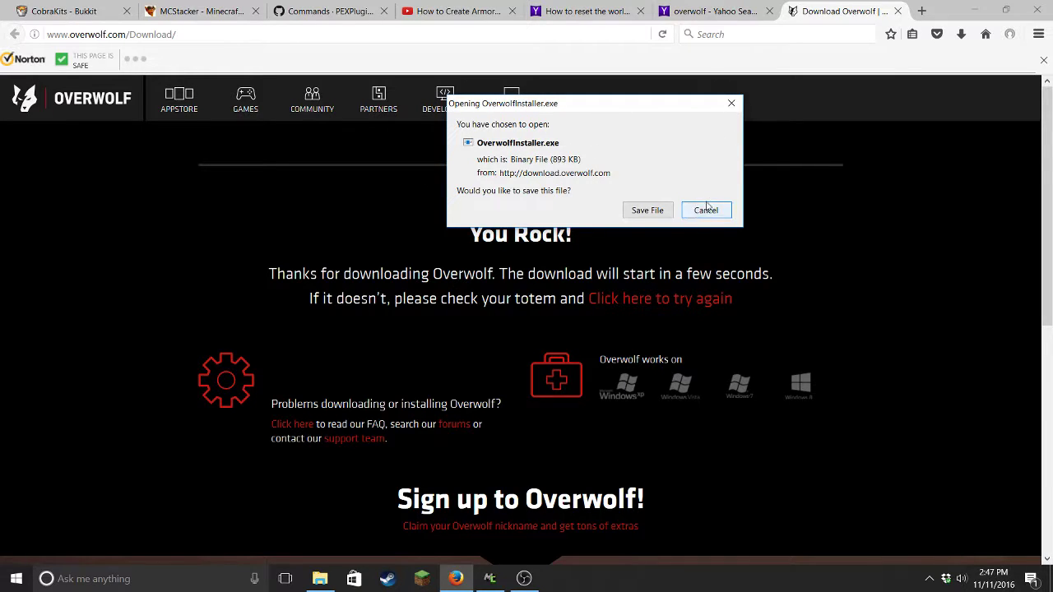
click(704, 210)
click(898, 11)
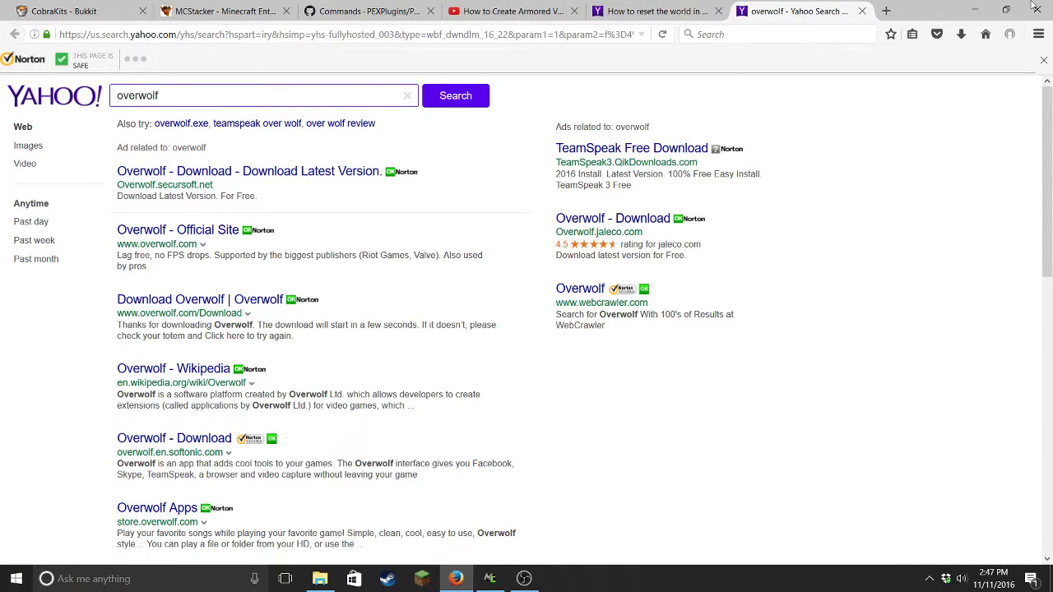
Move the Overwolf shortcut from the desktop's Games folder onto the desktop, near the centre of the wallpaper
click(974, 9)
double_click(858, 310)
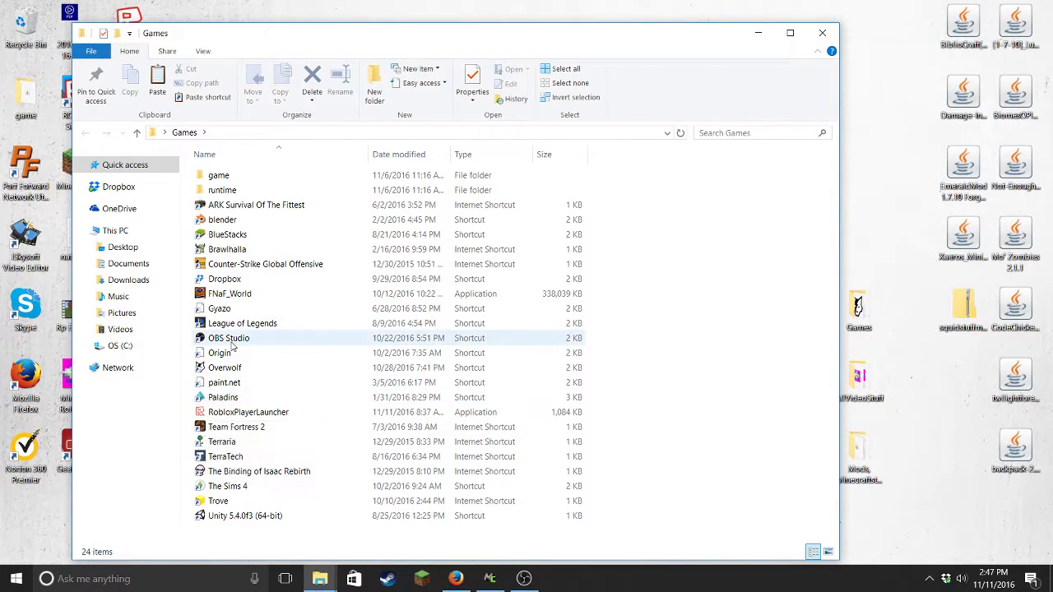
drag(226, 368, 915, 165)
click(826, 33)
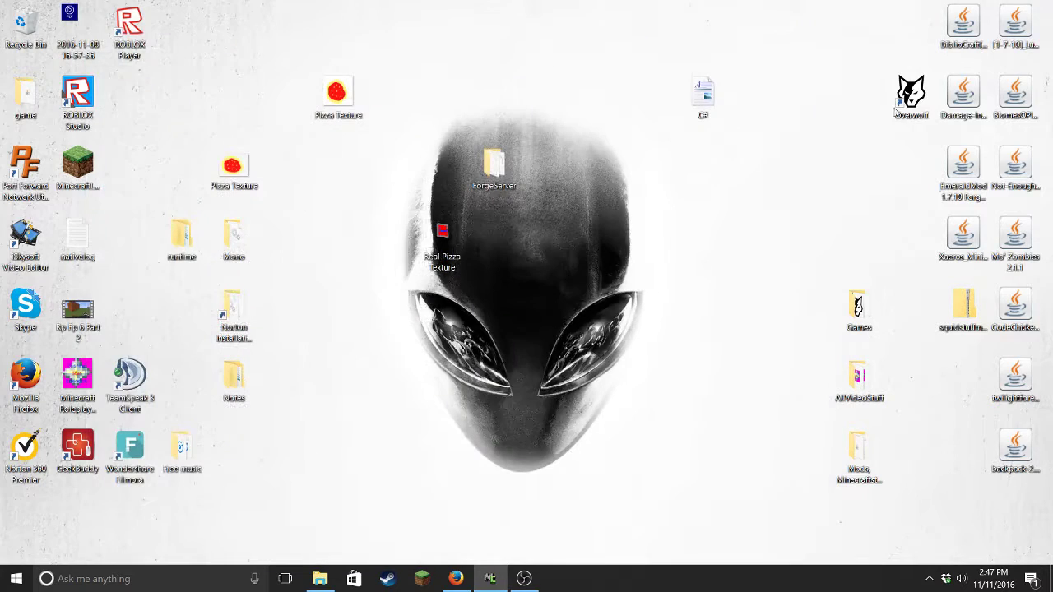
mouse_move(911, 97)
mouse_down()
mouse_move(639, 342)
mouse_move(362, 423)
mouse_move(562, 285)
mouse_move(611, 360)
mouse_up()
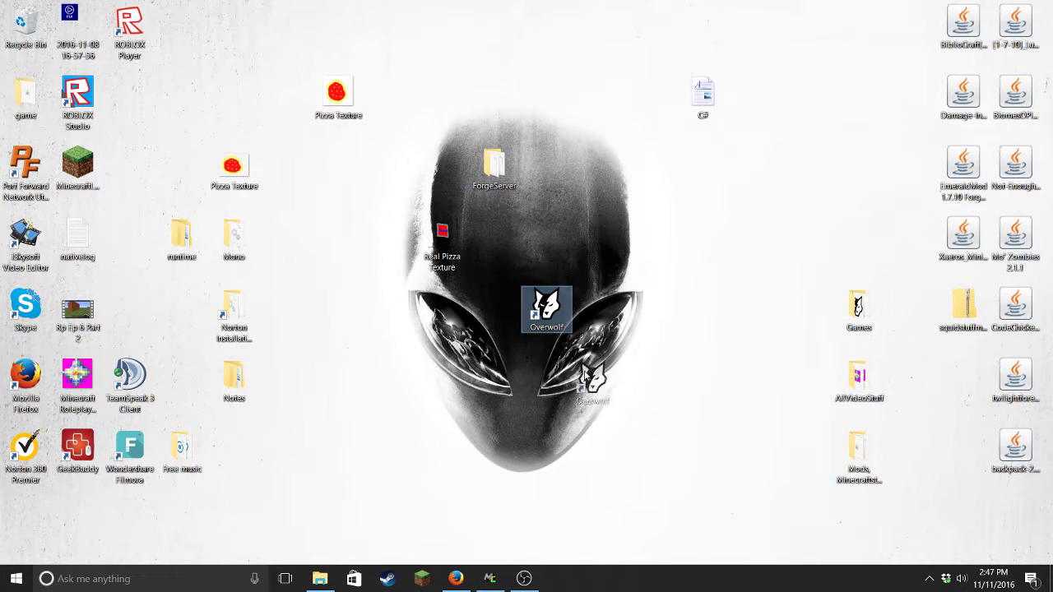
drag(545, 313, 510, 544)
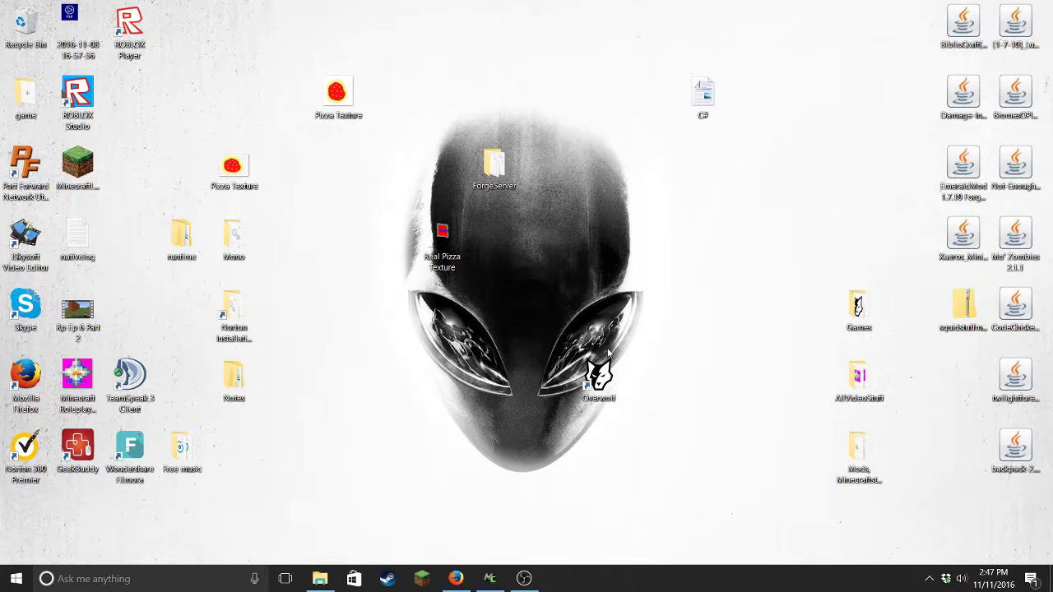
Launch Overwolf from its desktop shortcut and skip the account sign-up for now
click(609, 380)
double_click(609, 380)
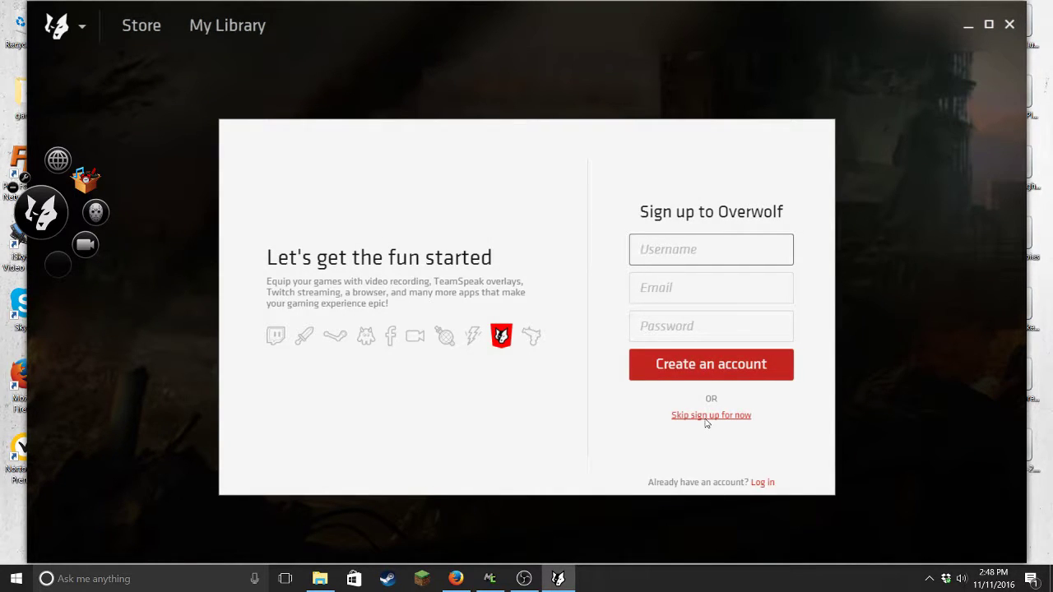
click(713, 417)
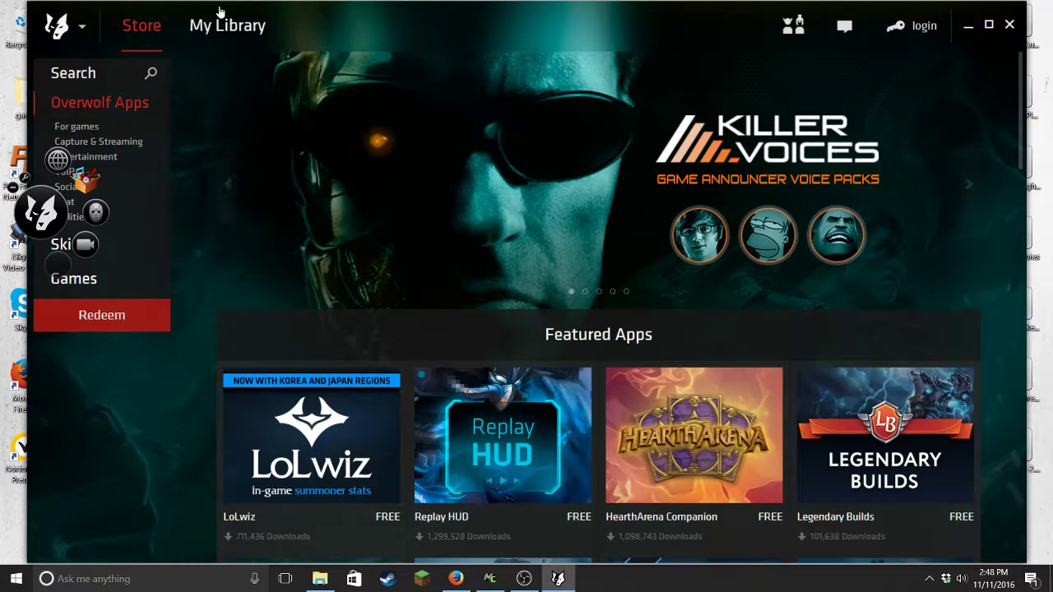
Search the Overwolf store for "game capture" and launch the Game Capture app
click(130, 28)
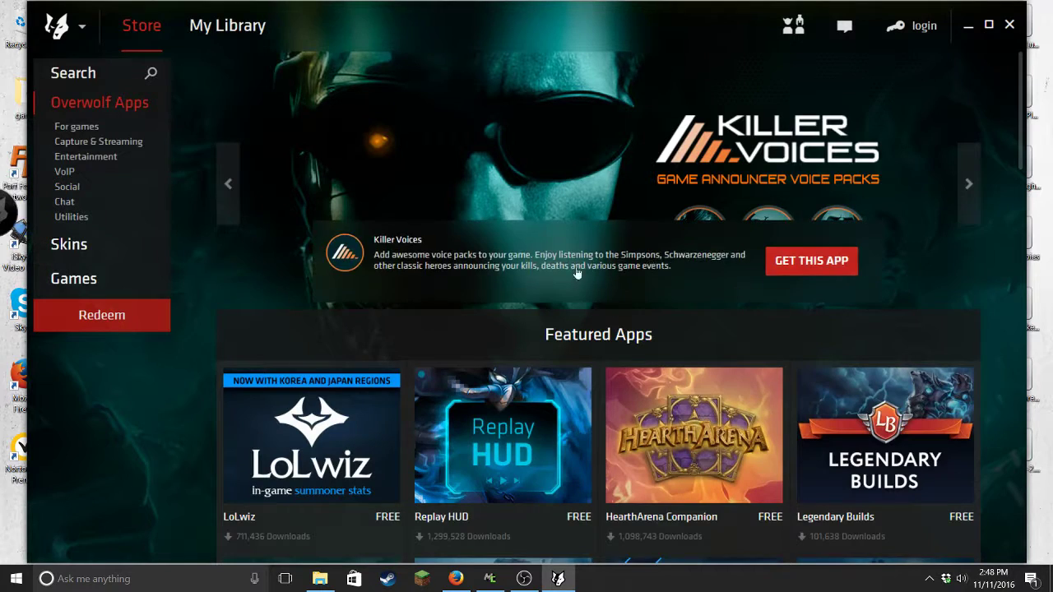
click(153, 74)
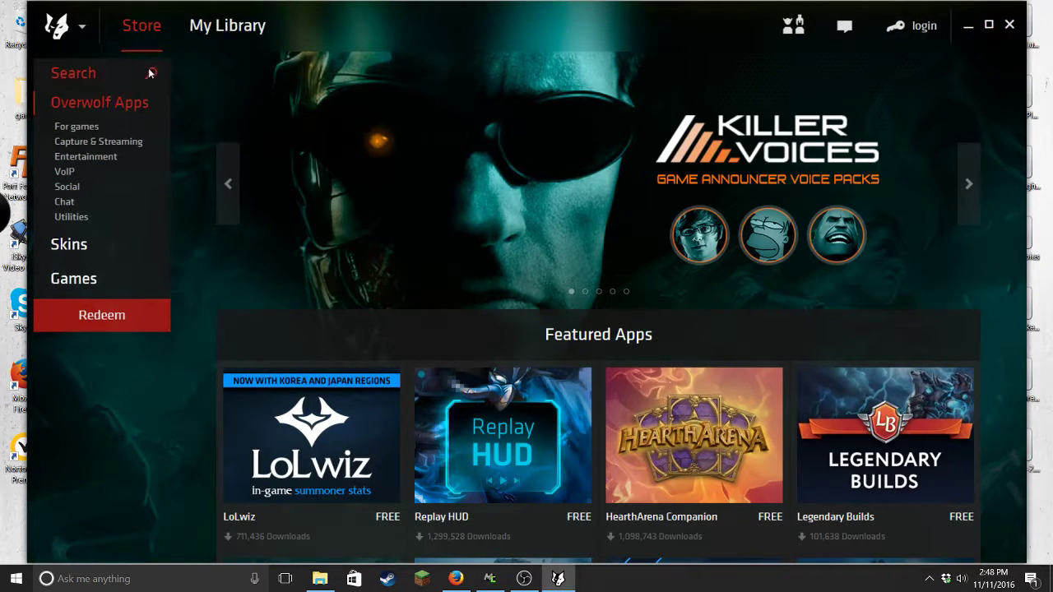
text(game)
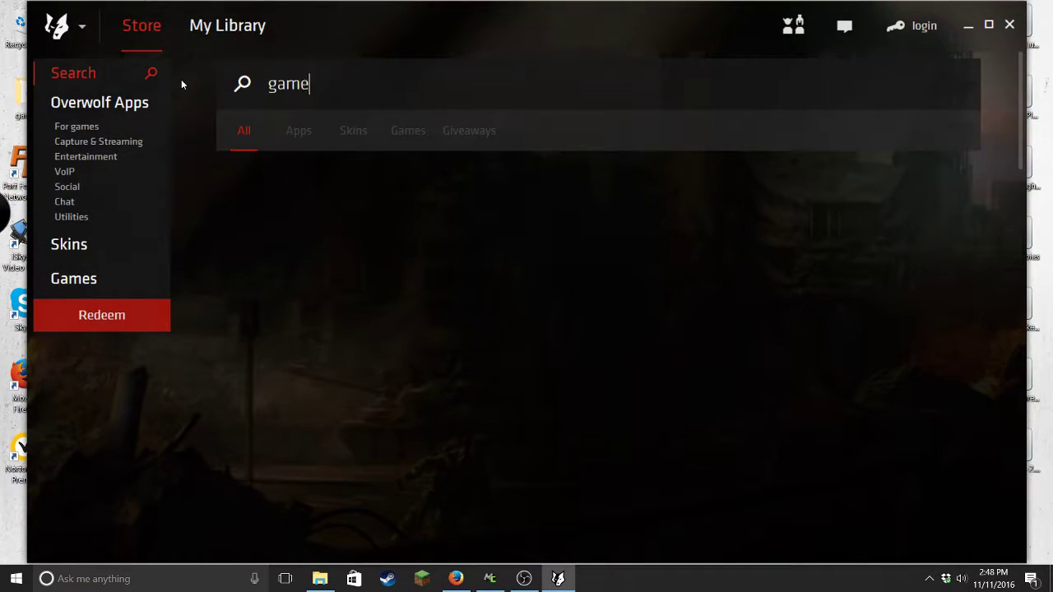
text( capture)
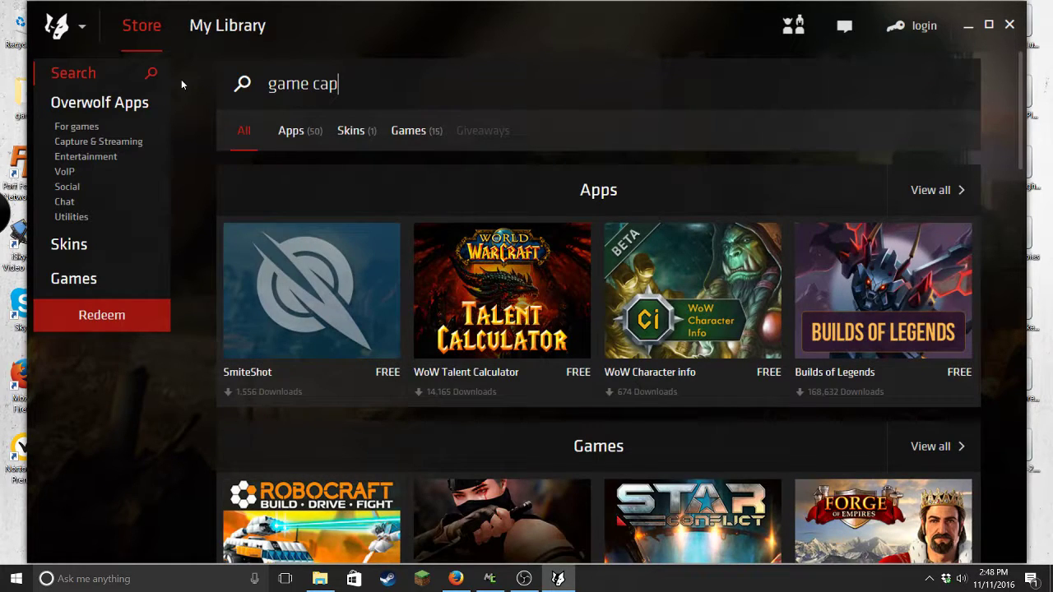
mouse_move(670, 323)
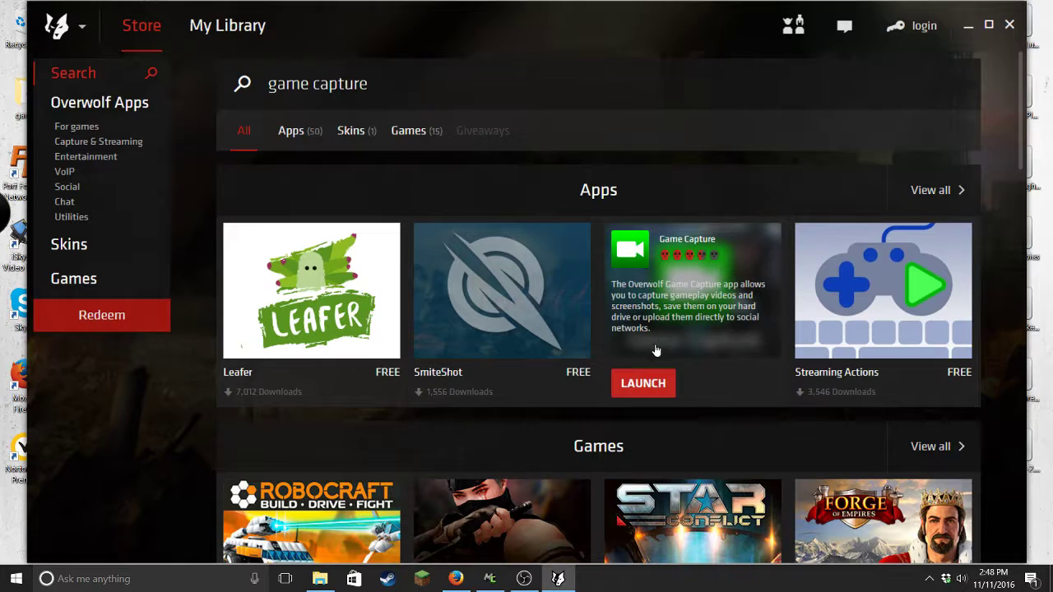
click(644, 383)
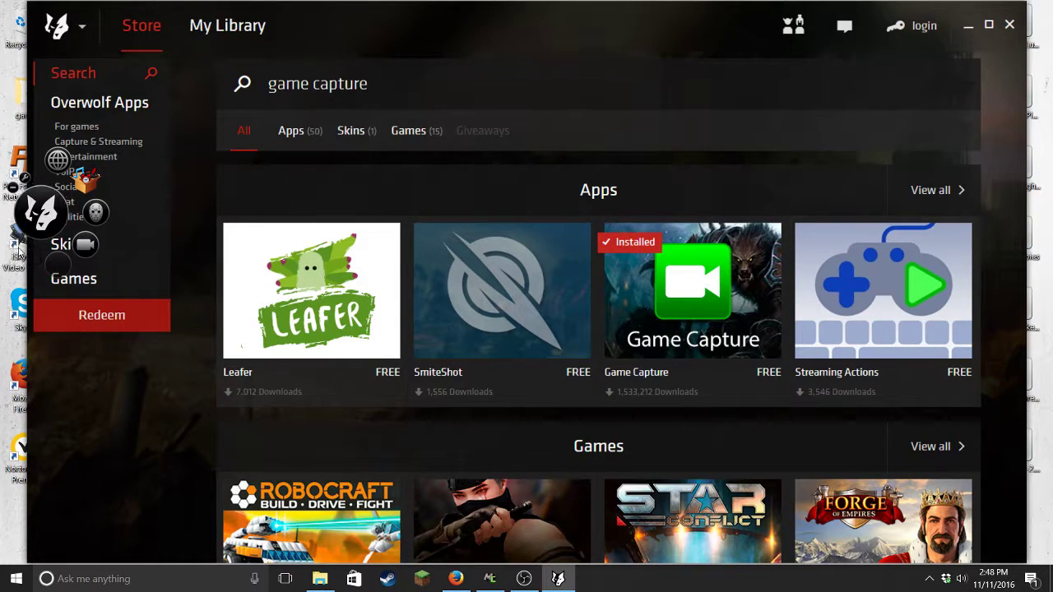
Open Game Capture from the Overwolf dock and close the store window
click(40, 215)
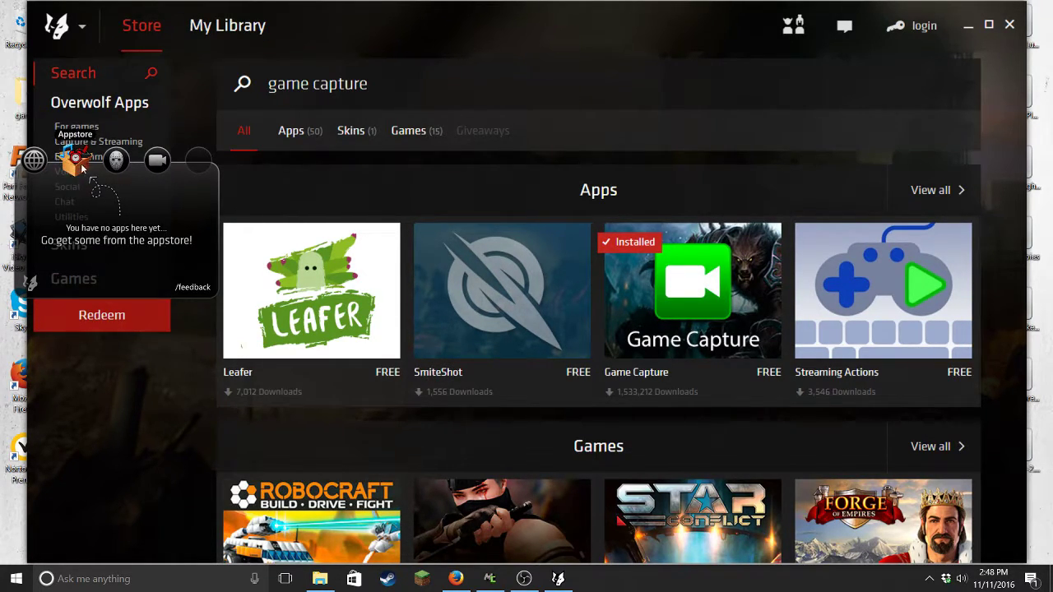
mouse_move(41, 218)
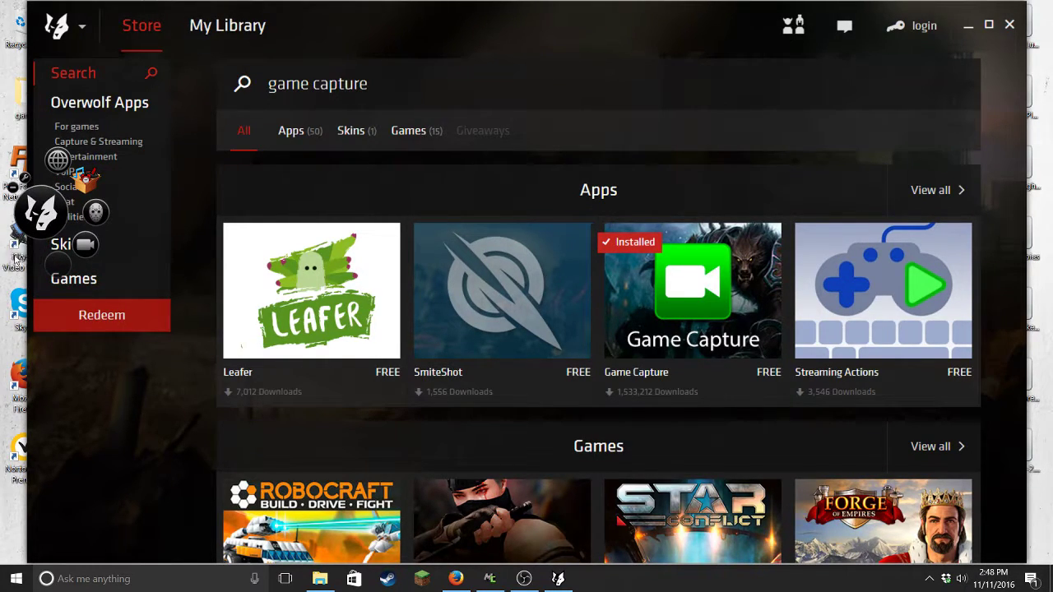
click(29, 228)
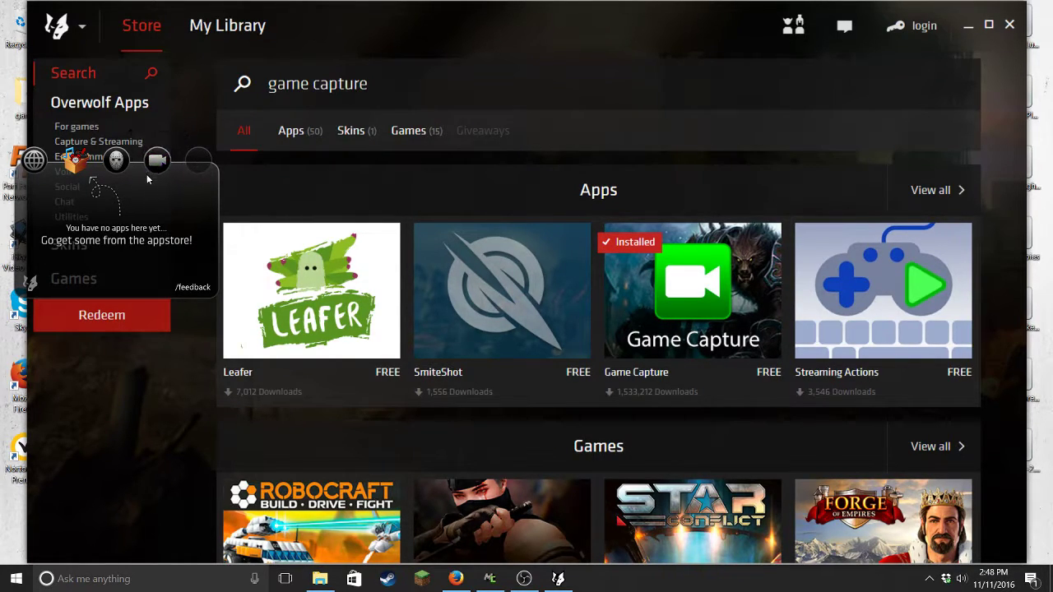
mouse_move(74, 257)
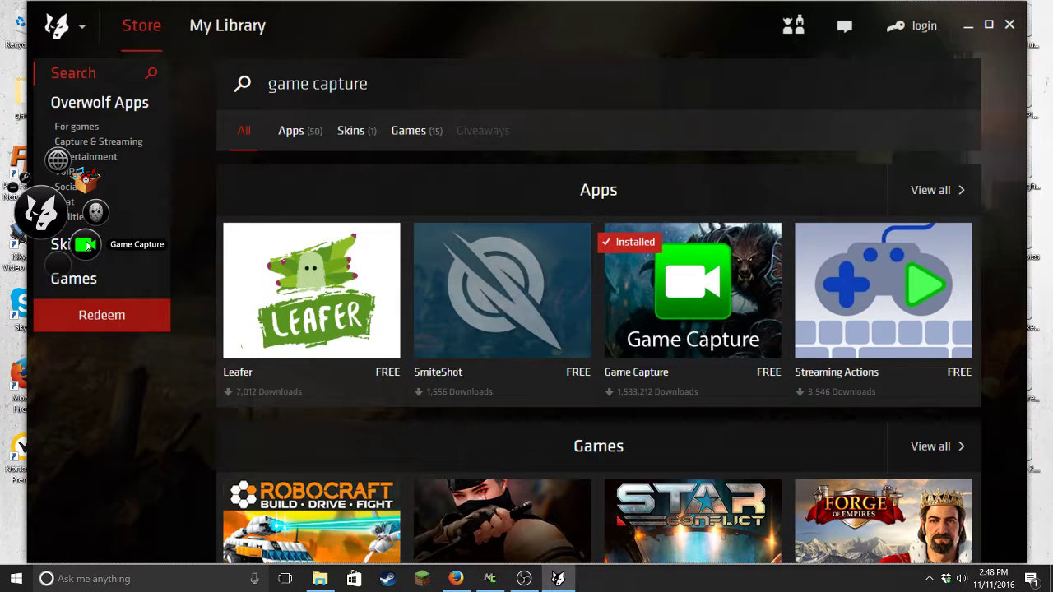
click(86, 244)
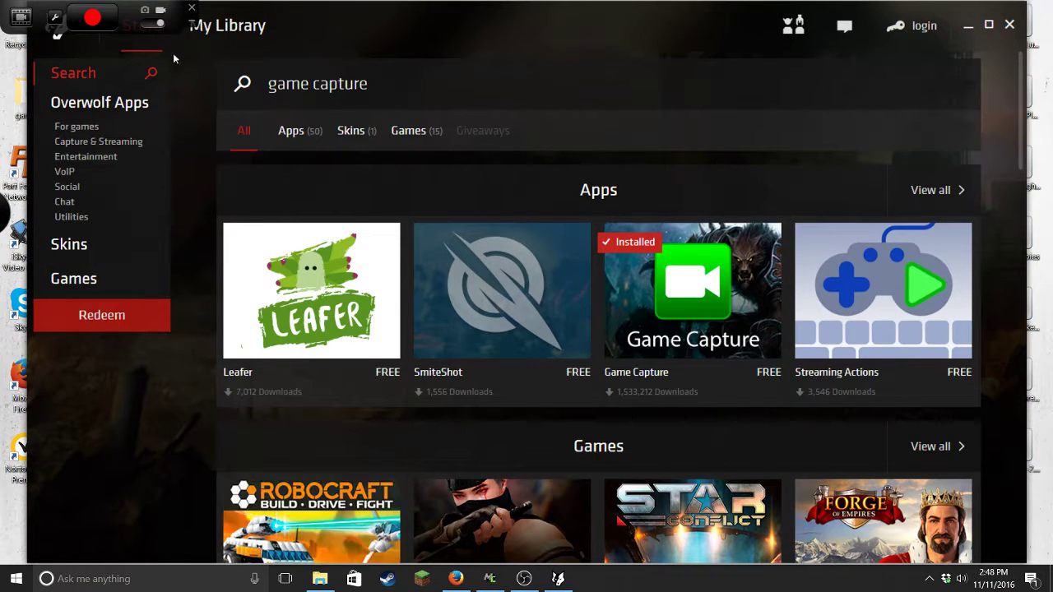
click(1010, 25)
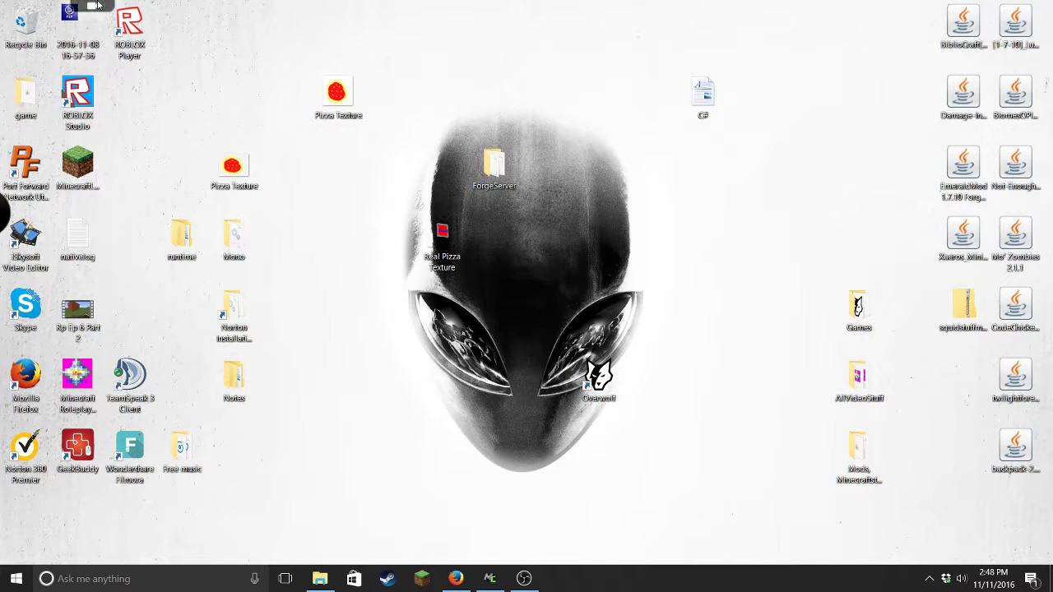
Open the Game Capture settings and look through the hotkeys, save folders, recording mode, resolution, frame rate, encoding and audio options
mouse_move(98, 5)
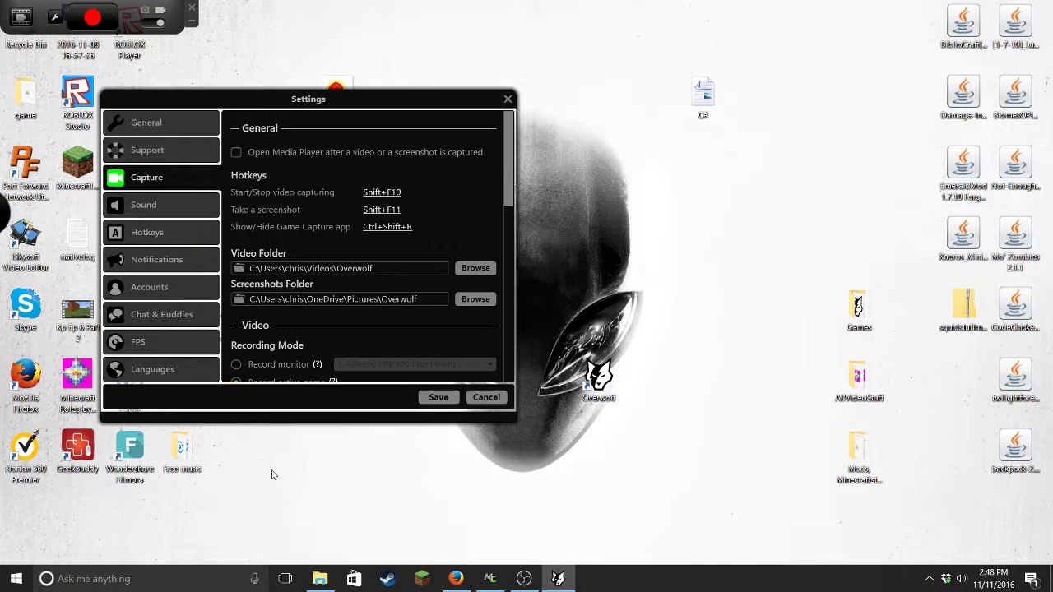
scroll(367, 360, down, 3)
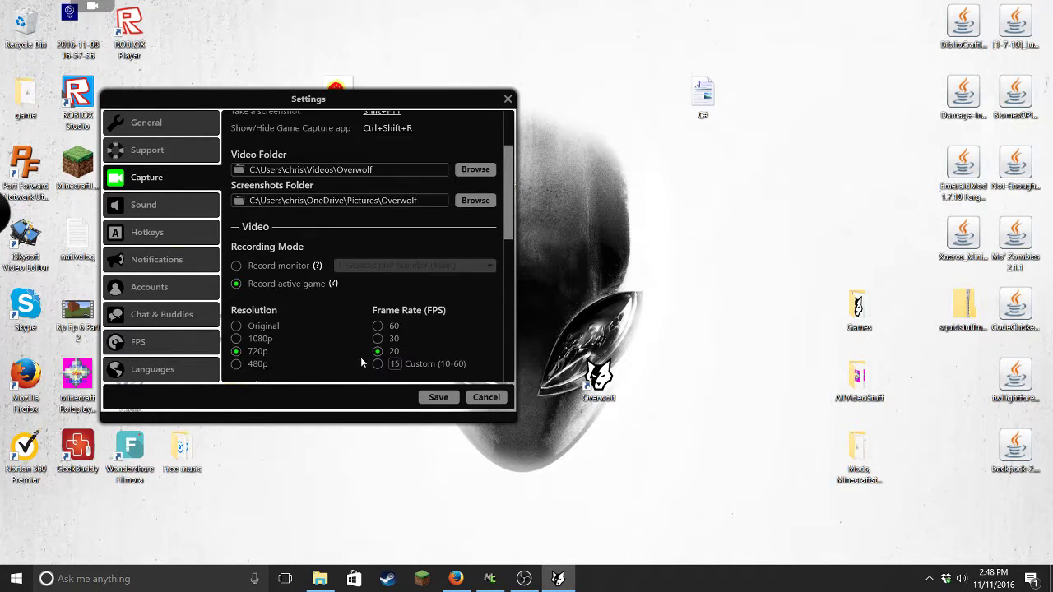
scroll(360, 357, down, 4)
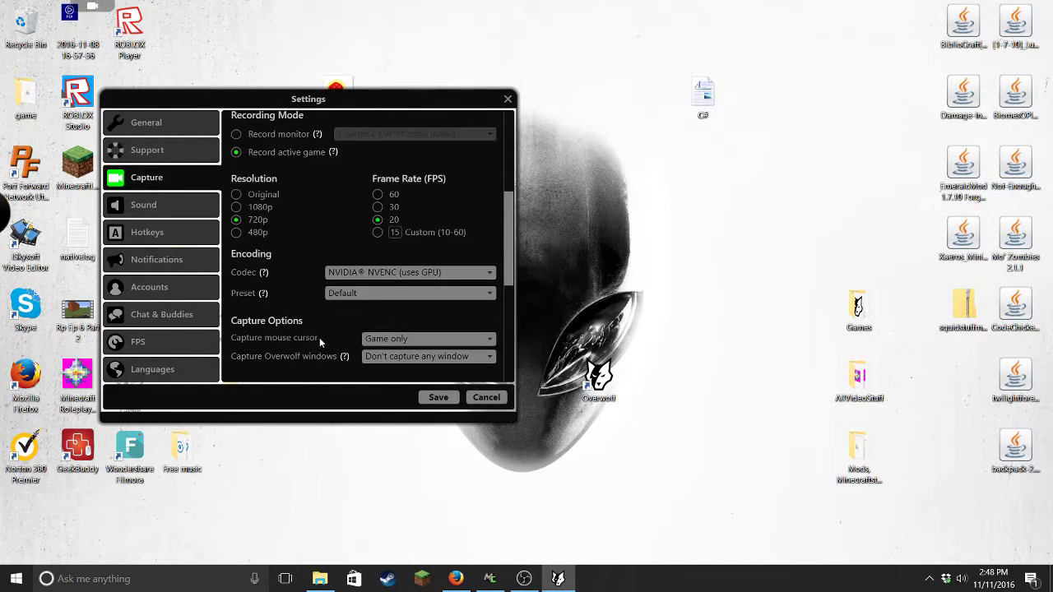
scroll(320, 338, down, 6)
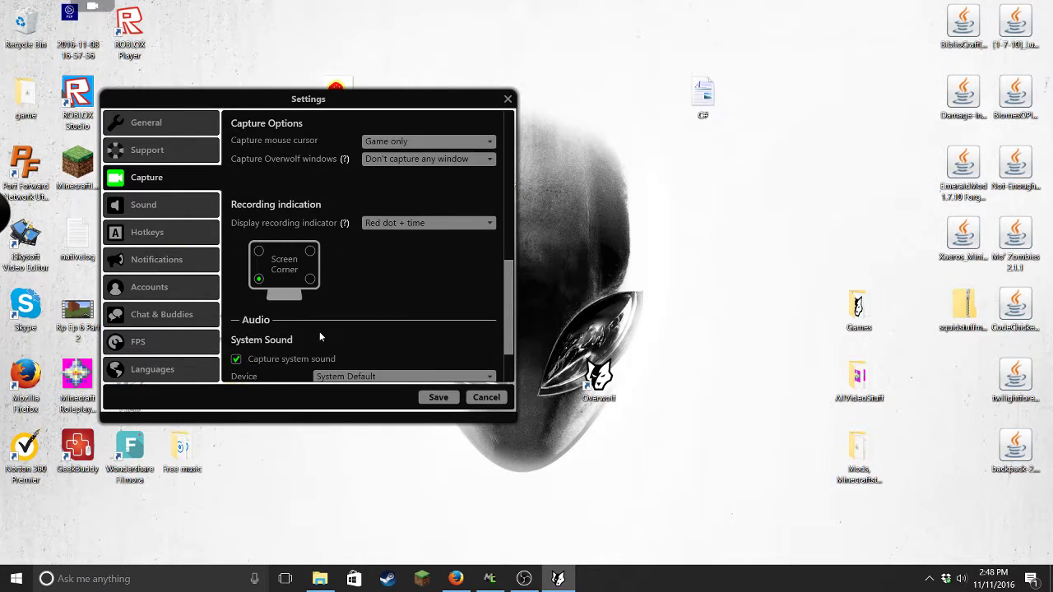
scroll(319, 331, down, 2)
scroll(319, 331, up, 8)
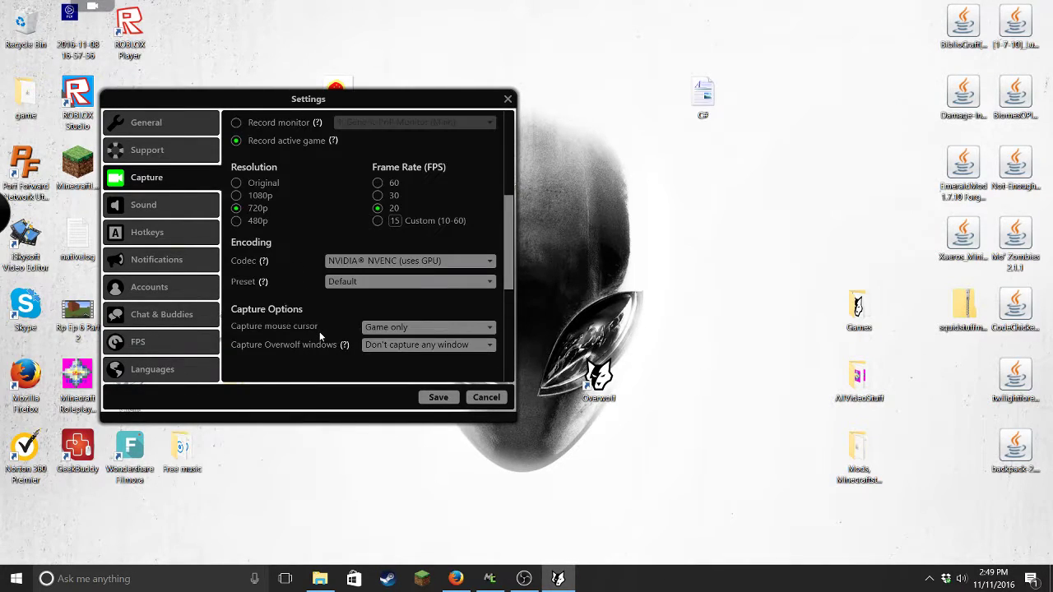
scroll(320, 335, up, 5)
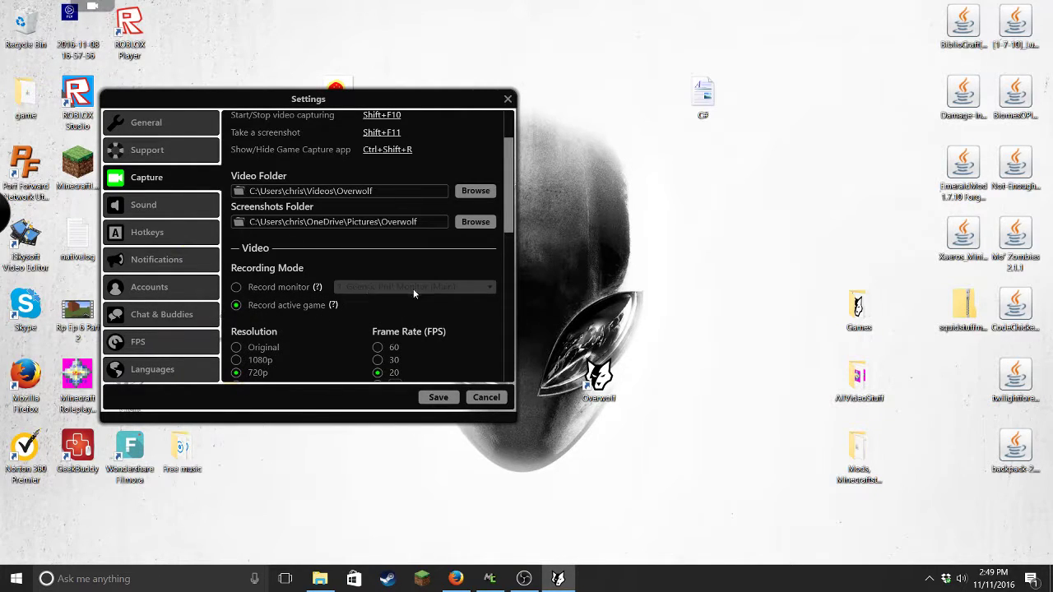
scroll(411, 292, up, 2)
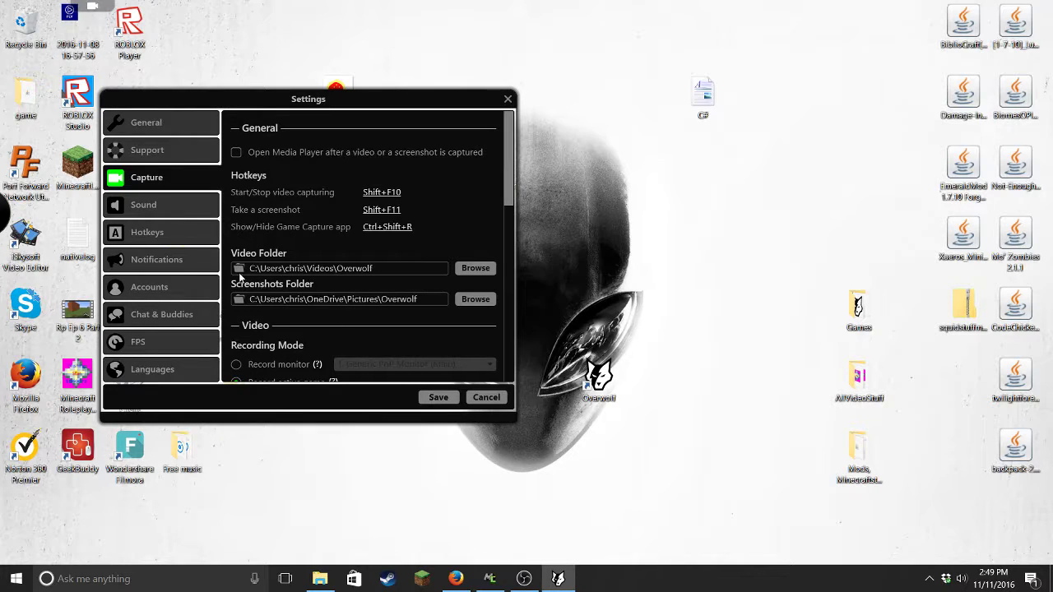
scroll(341, 270, down, 5)
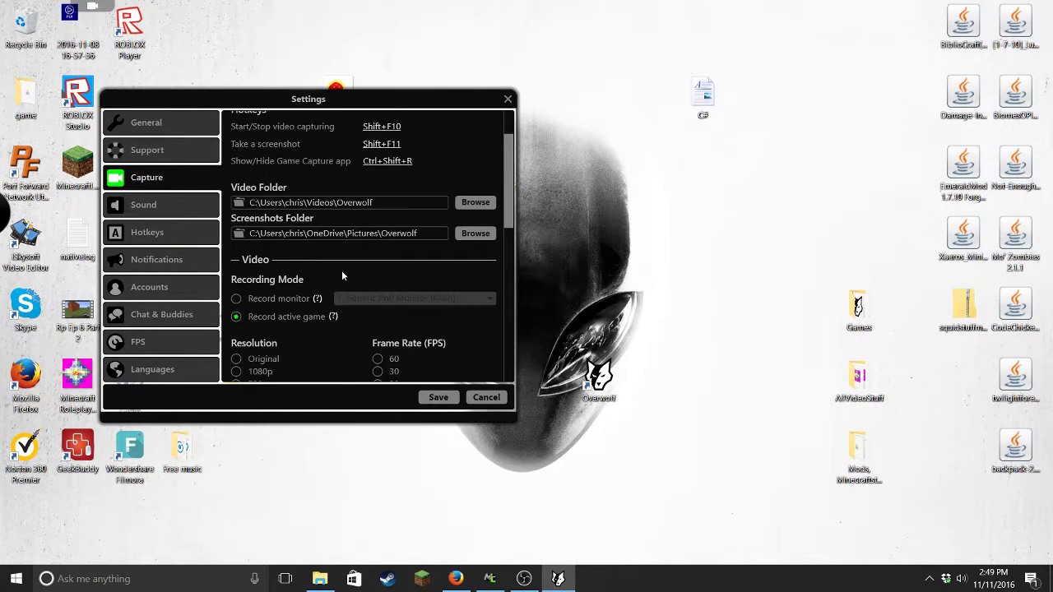
scroll(342, 272, down, 1)
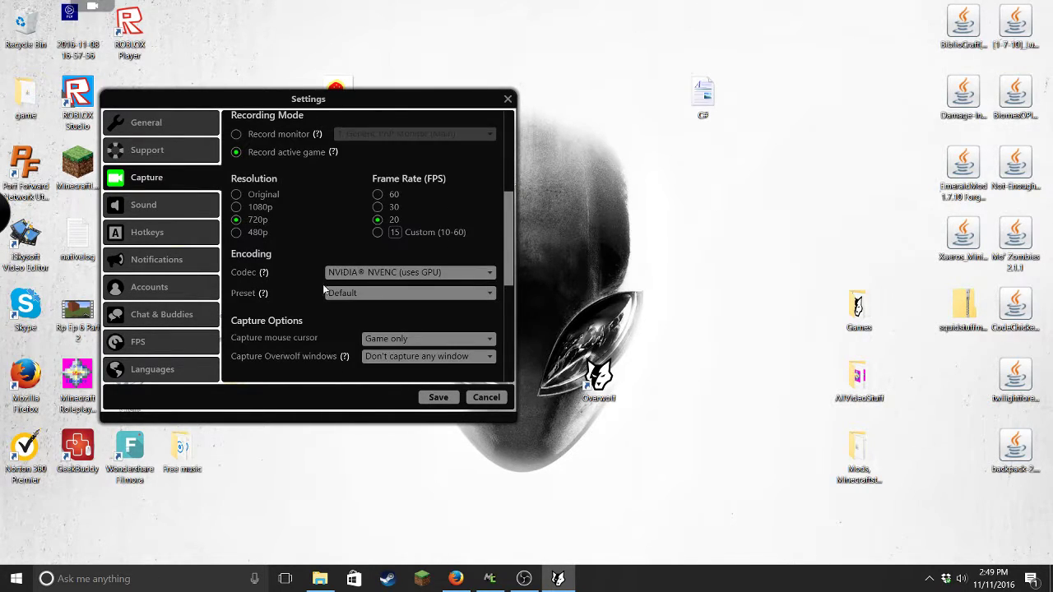
scroll(344, 311, down, 3)
scroll(344, 311, down, 2)
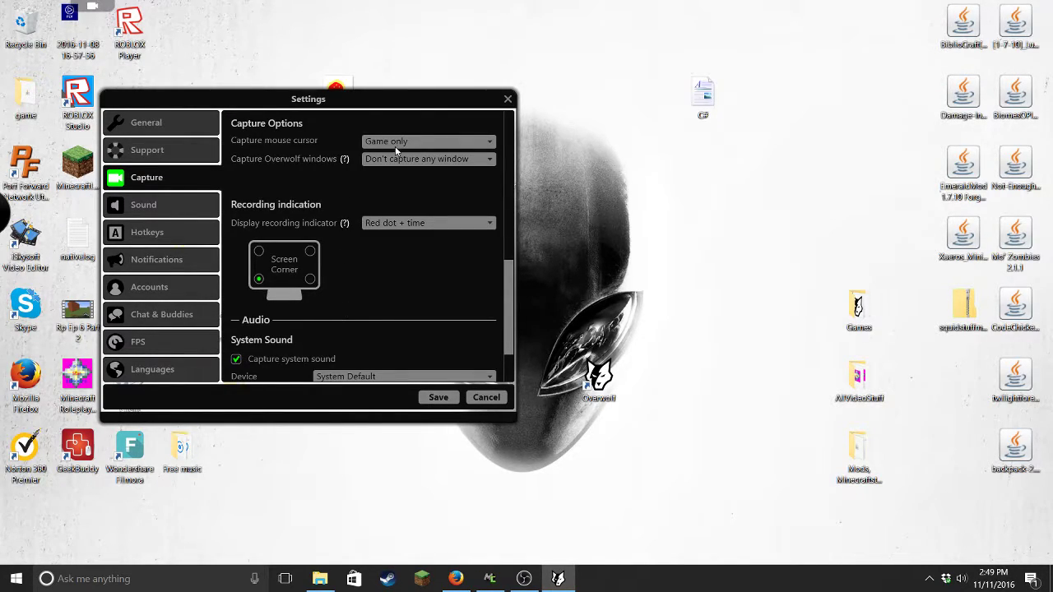
Check the choices for capturing the mouse cursor and Overwolf windows, keeping Game only and Don't capture any window
click(396, 147)
click(397, 143)
click(411, 162)
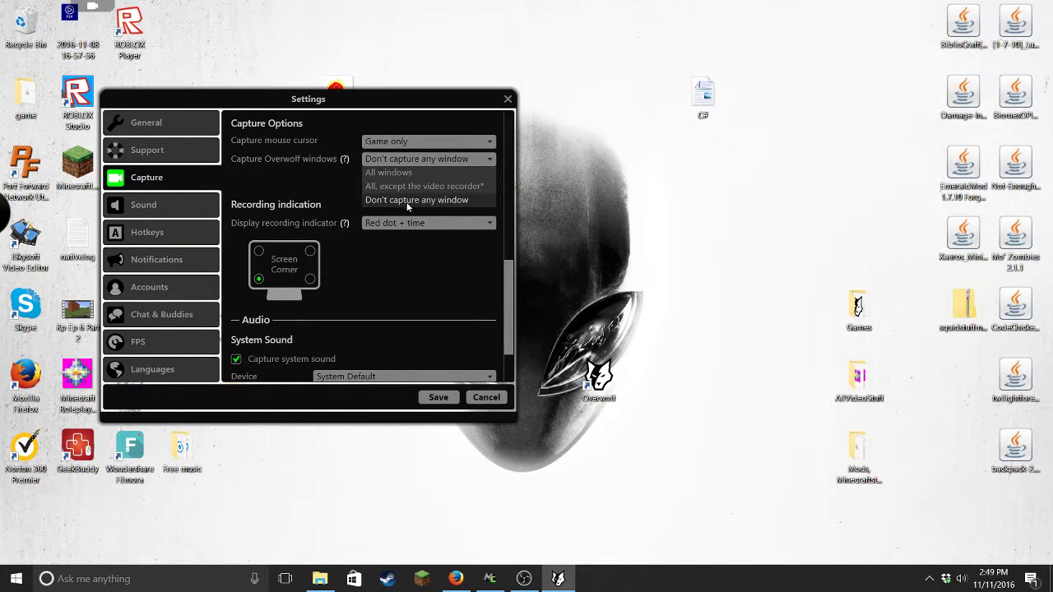
click(406, 204)
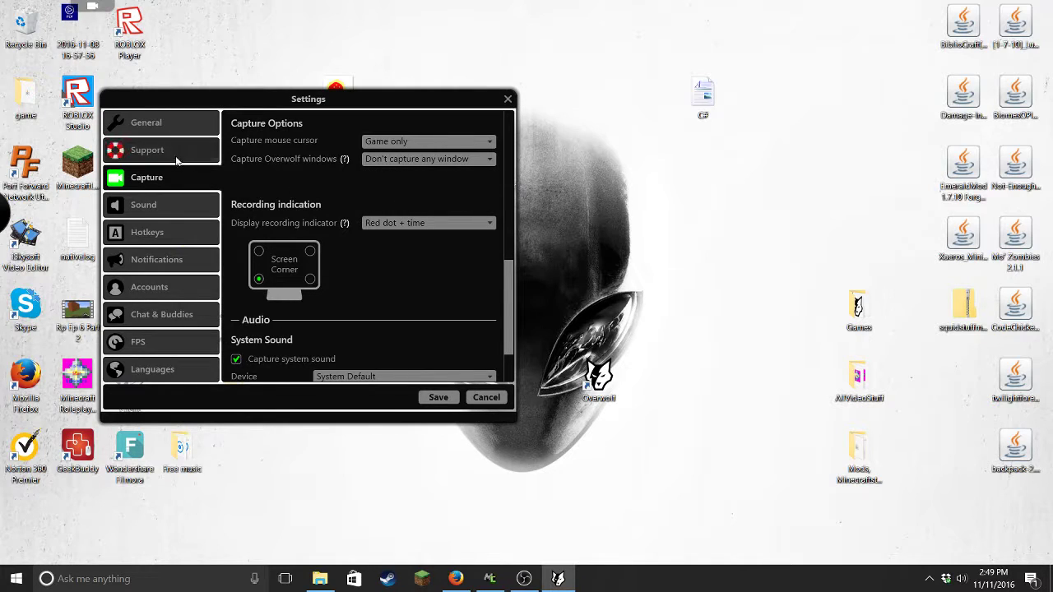
click(423, 161)
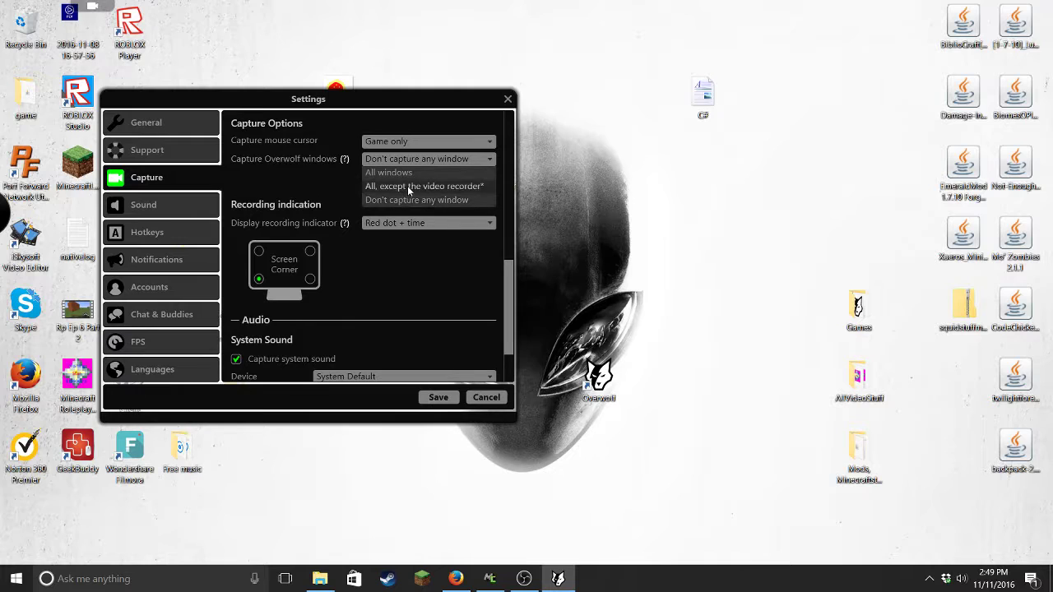
click(301, 181)
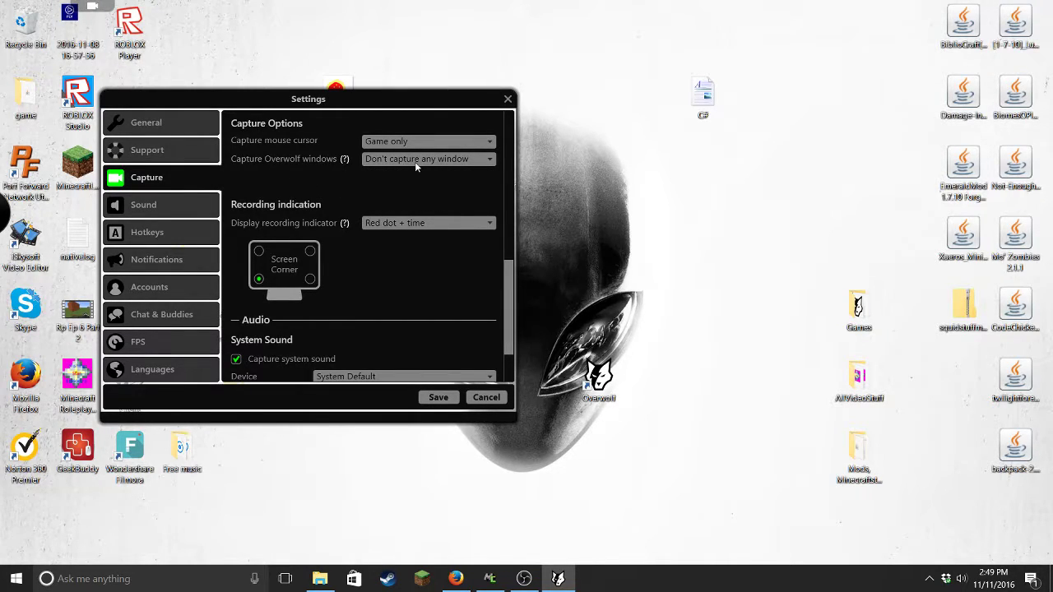
Check the recording indicator choices and the system sound and microphone capture options
scroll(403, 302, down, 1)
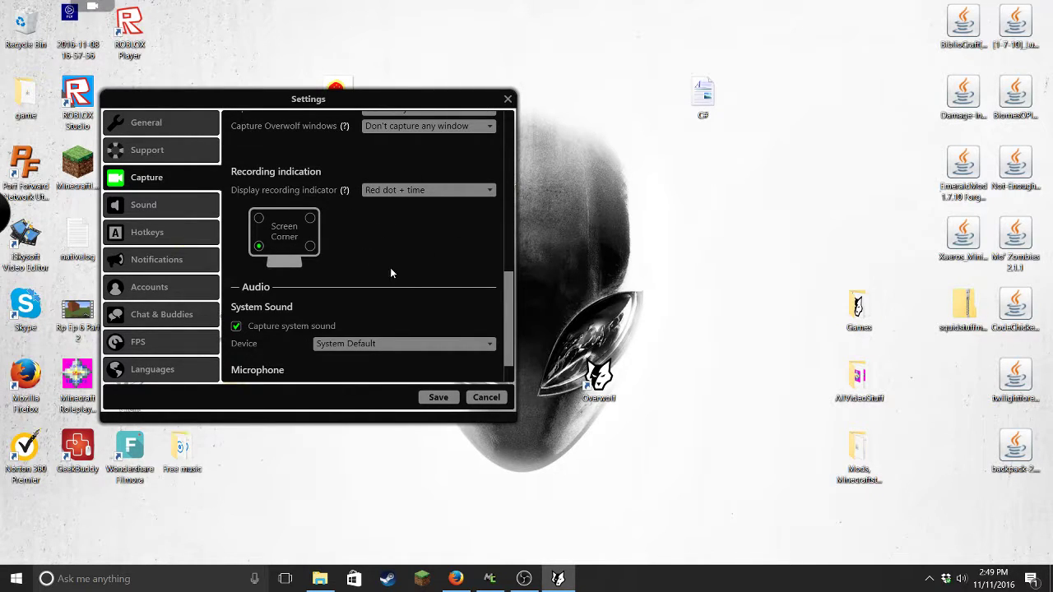
click(408, 190)
click(421, 184)
scroll(351, 283, down, 1)
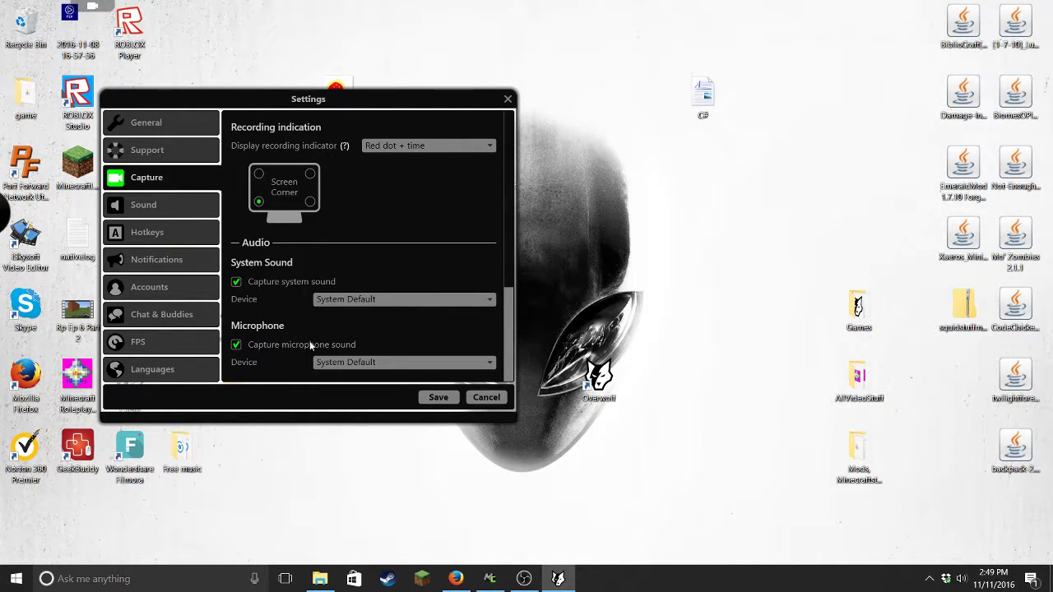
scroll(279, 352, up, 6)
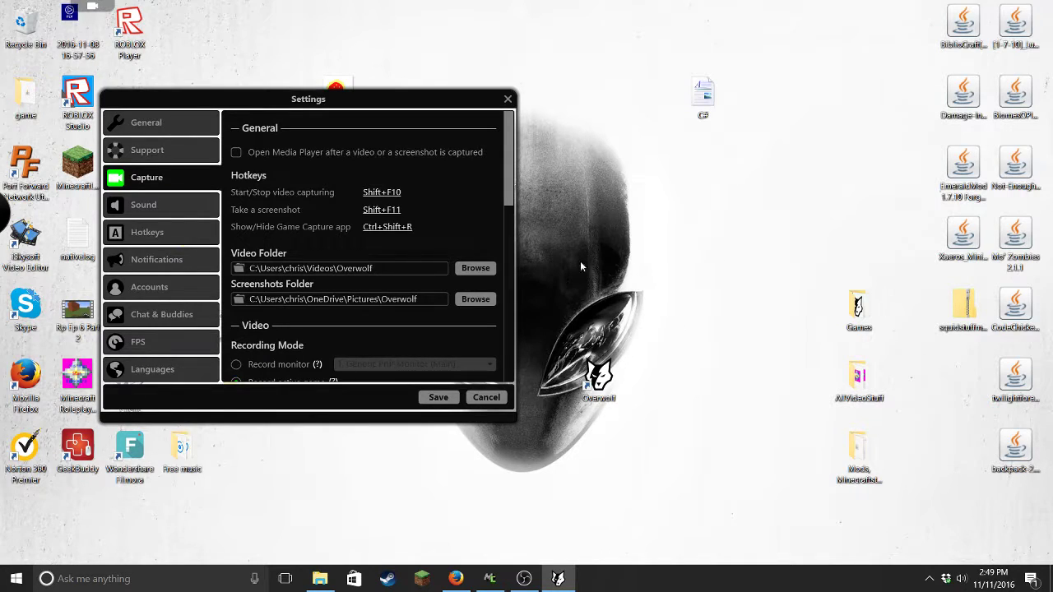
Review the resolution and frame rate options in the capture settings, then save the settings
drag(624, 208, 702, 275)
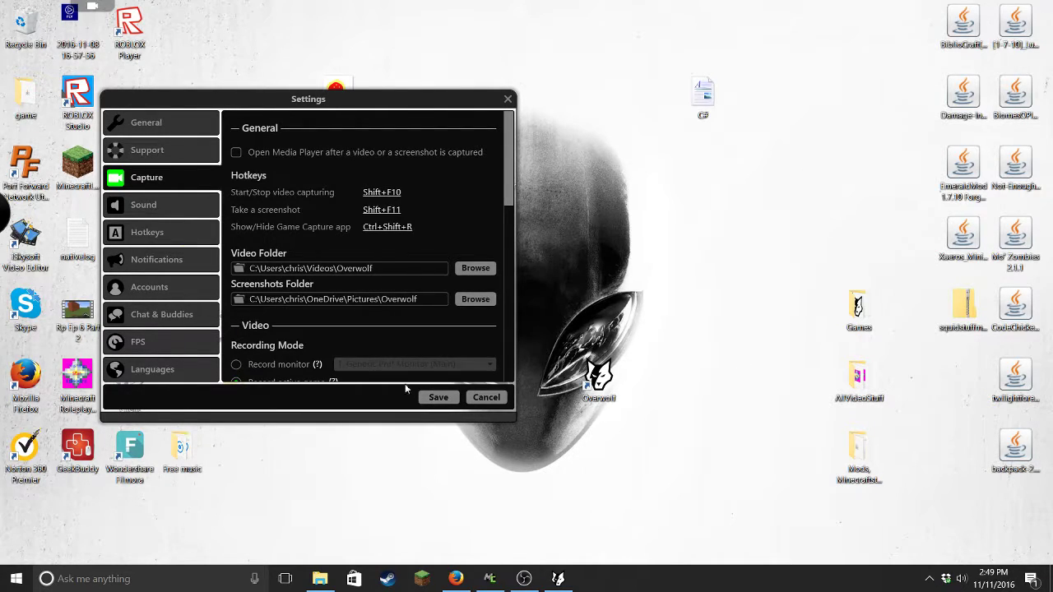
scroll(412, 326, down, 3)
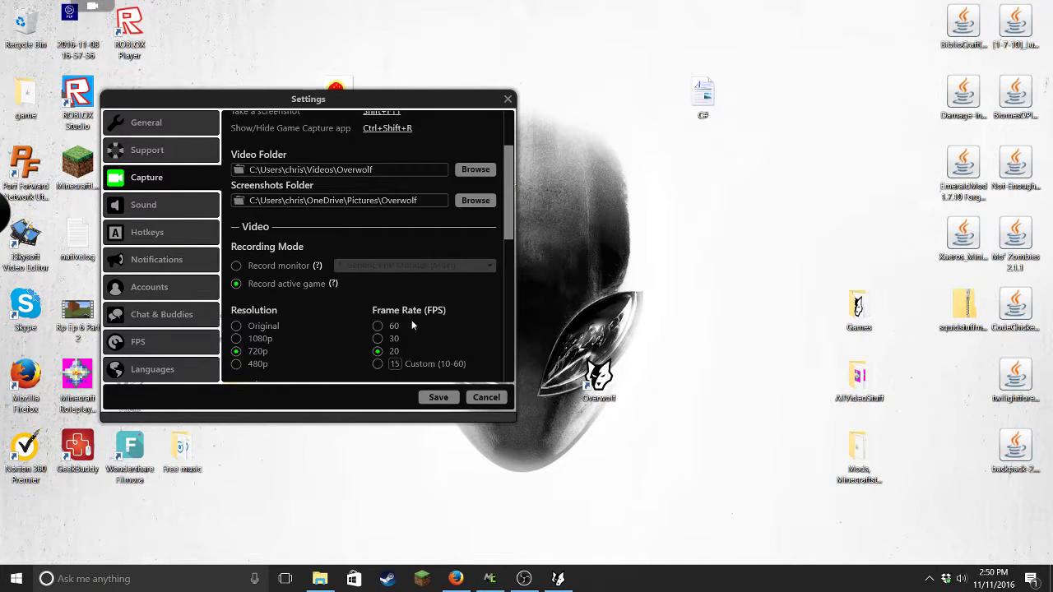
scroll(401, 348, down, 1)
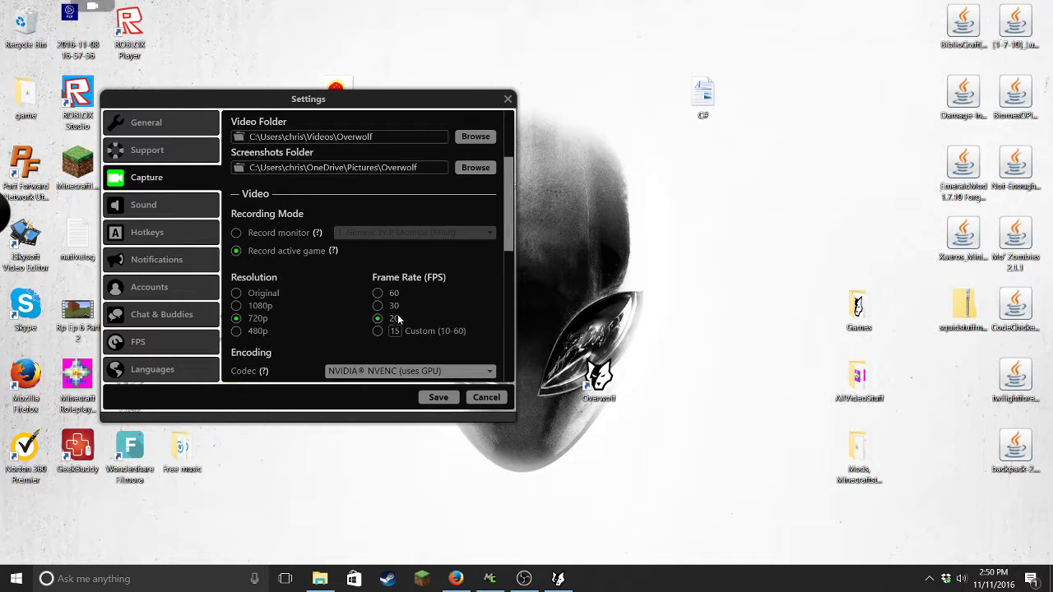
scroll(397, 319, down, 2)
click(378, 239)
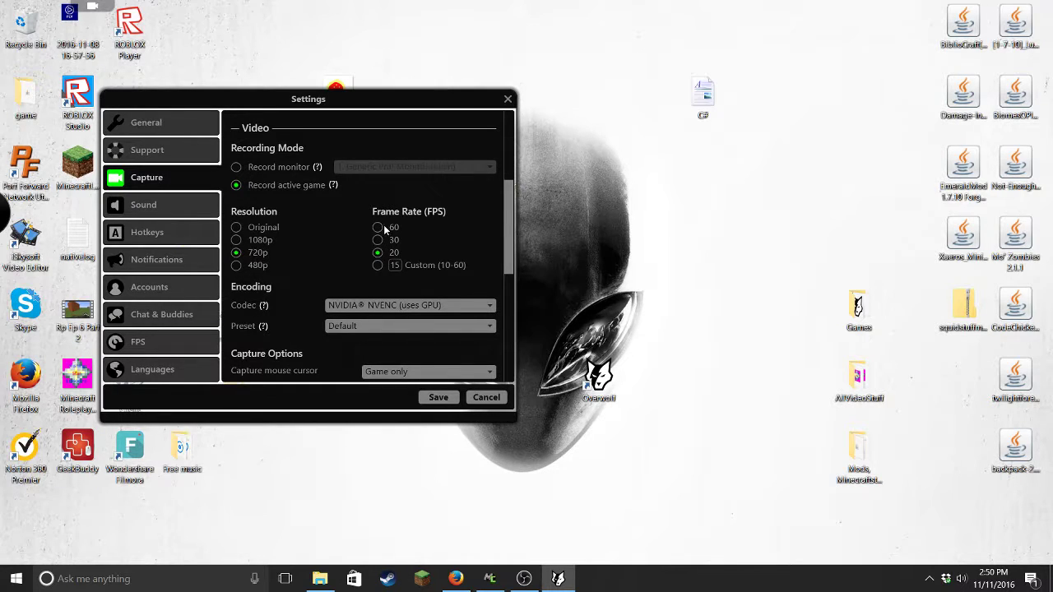
click(438, 398)
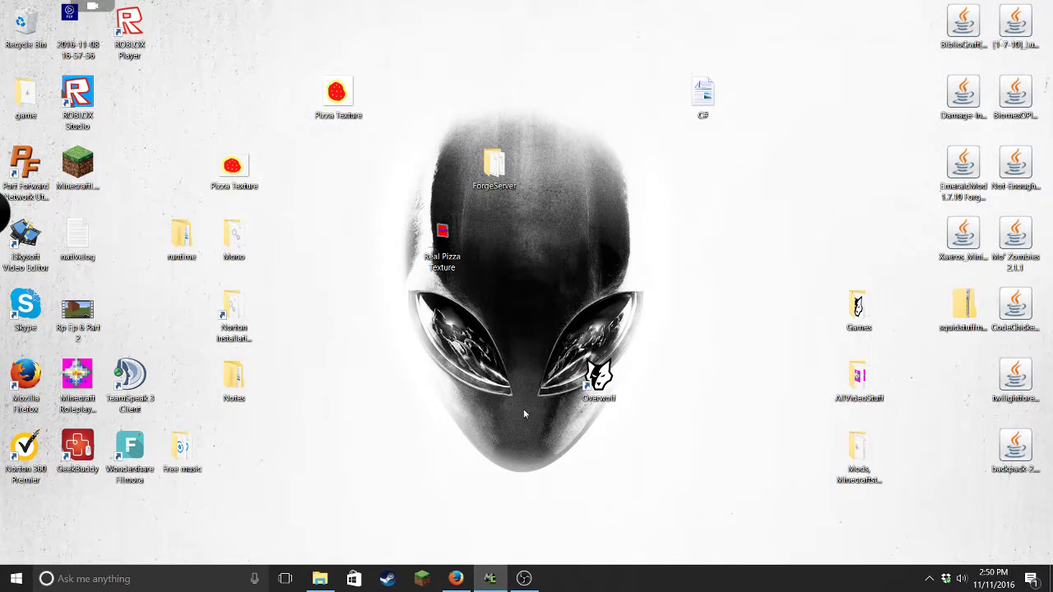
Reopen the Game Capture settings, view the video and screen capturing hotkeys, and close the settings
click(107, 6)
click(59, 19)
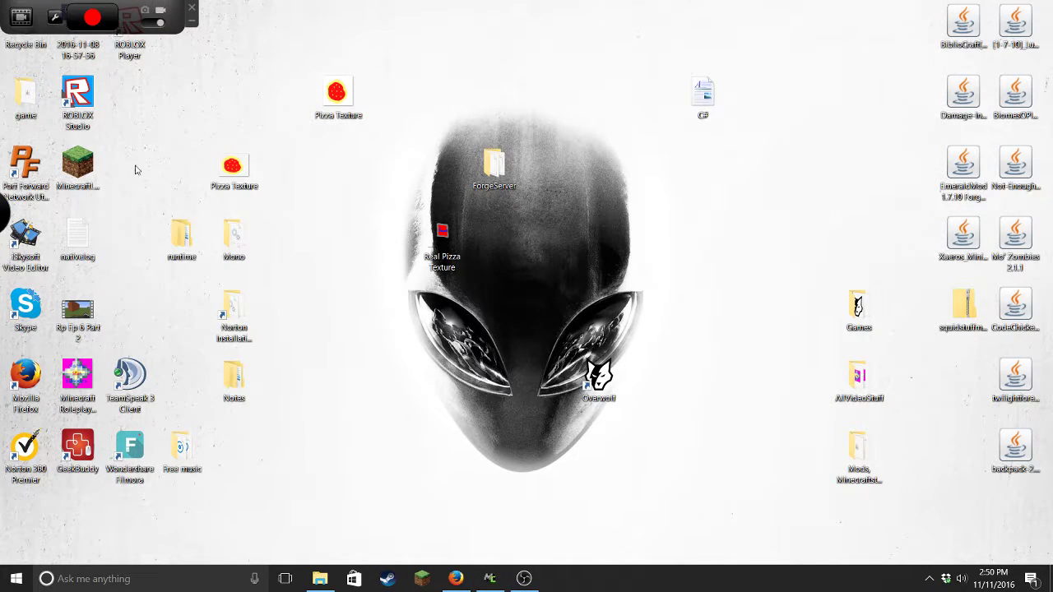
click(141, 233)
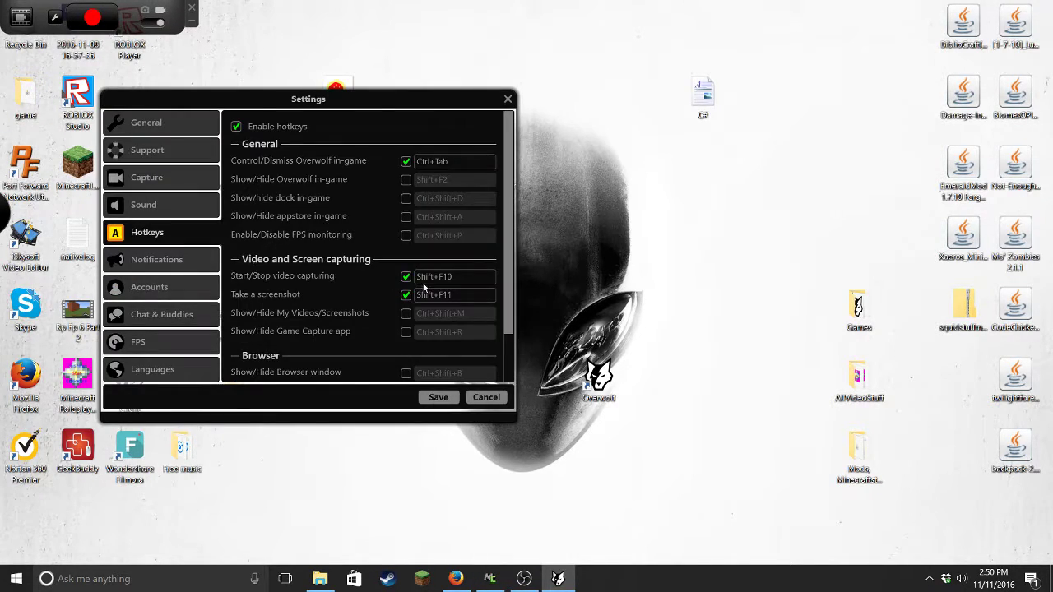
click(507, 100)
Try the screenshot/video mode switch on the Game Capture bar and close the bar
mouse_move(111, 8)
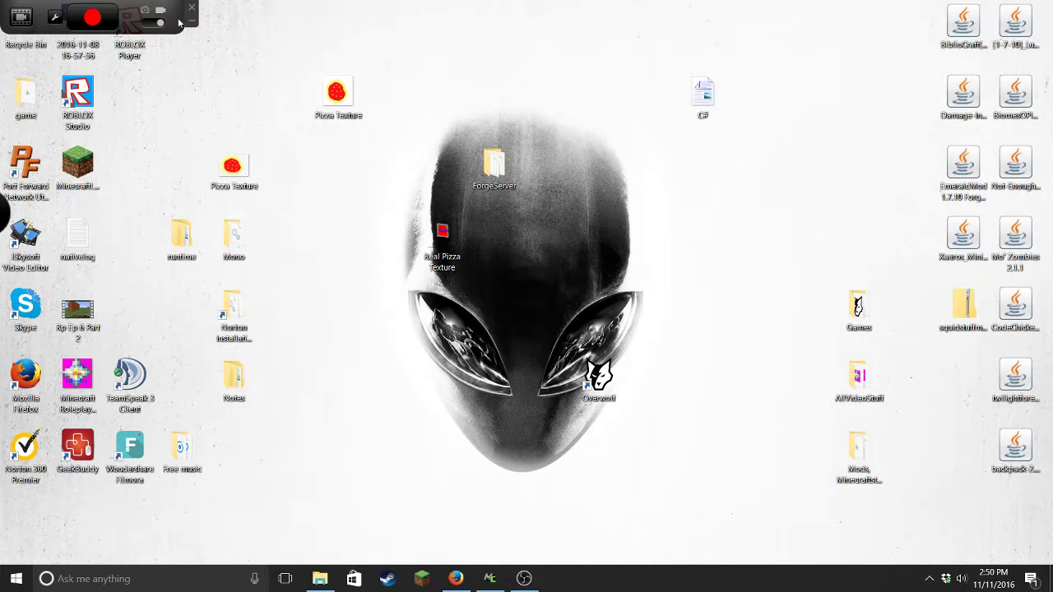
click(153, 24)
click(151, 24)
click(192, 9)
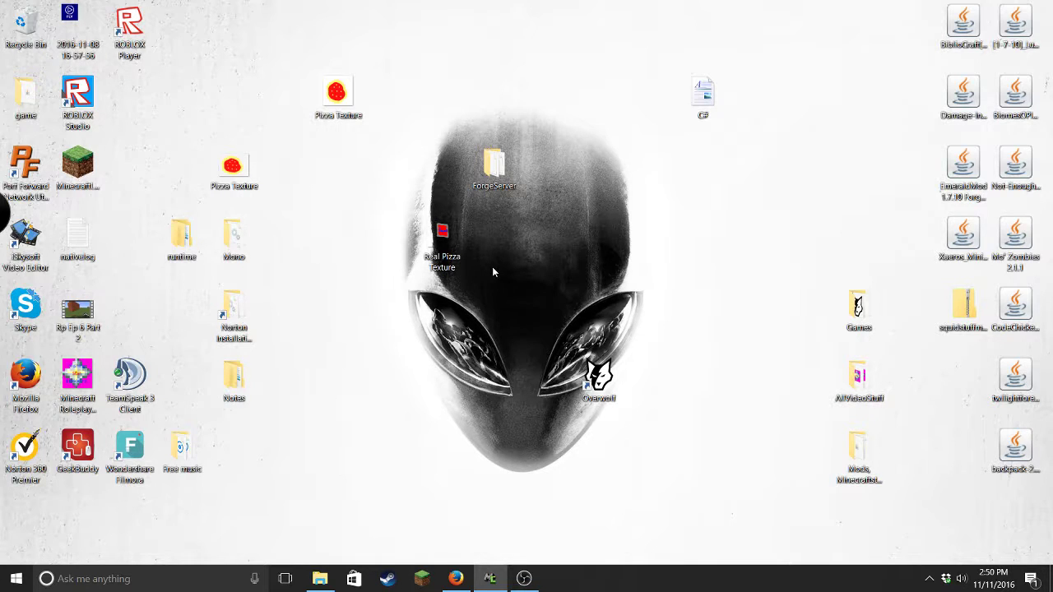
Check the running recording in OBS and minimize its window again
click(524, 579)
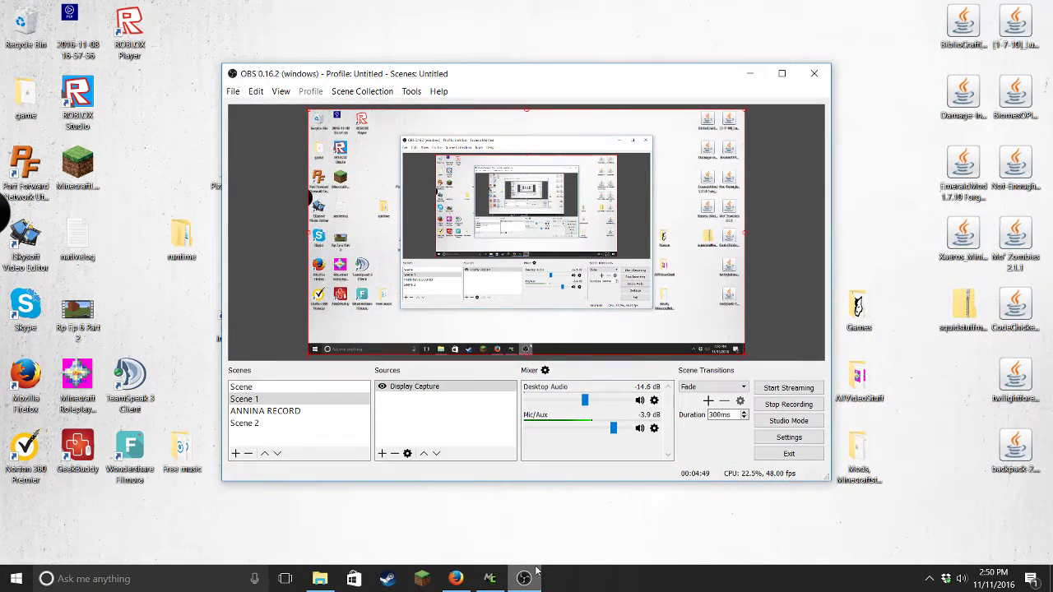
click(533, 574)
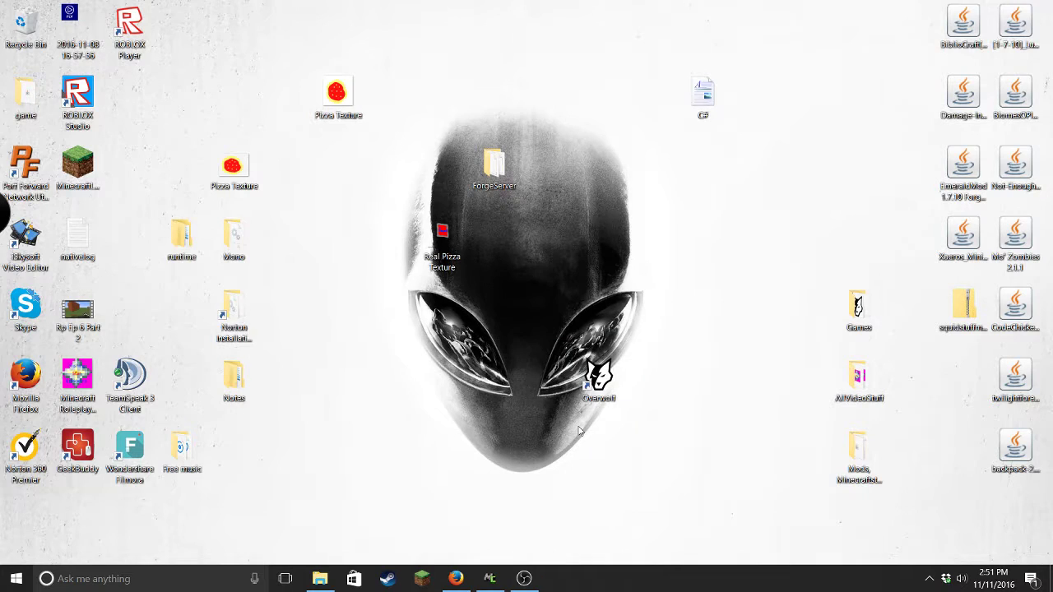
drag(630, 192, 416, 358)
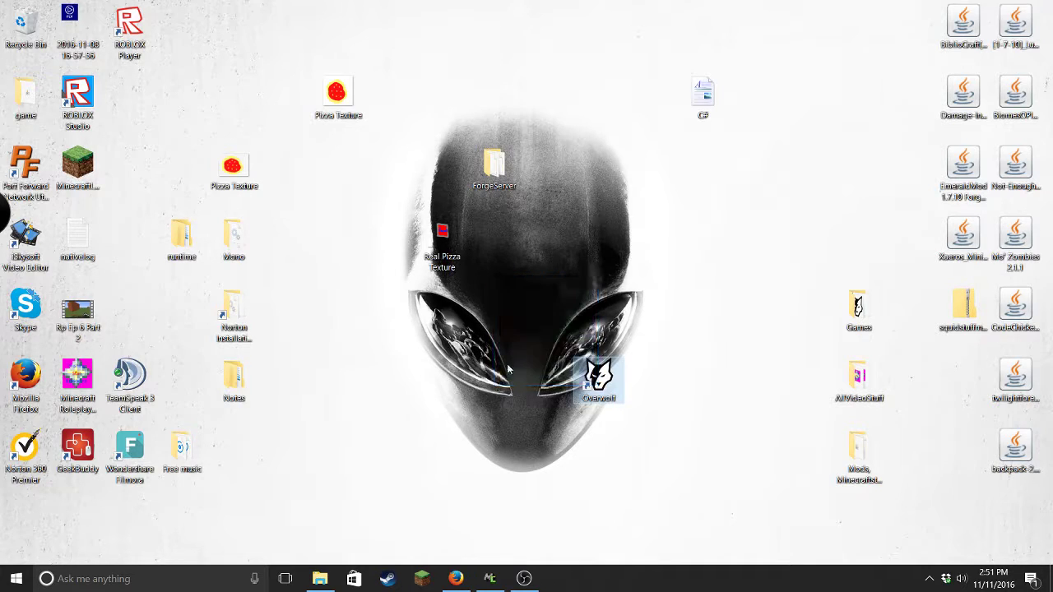
drag(566, 260, 345, 524)
drag(628, 312, 676, 272)
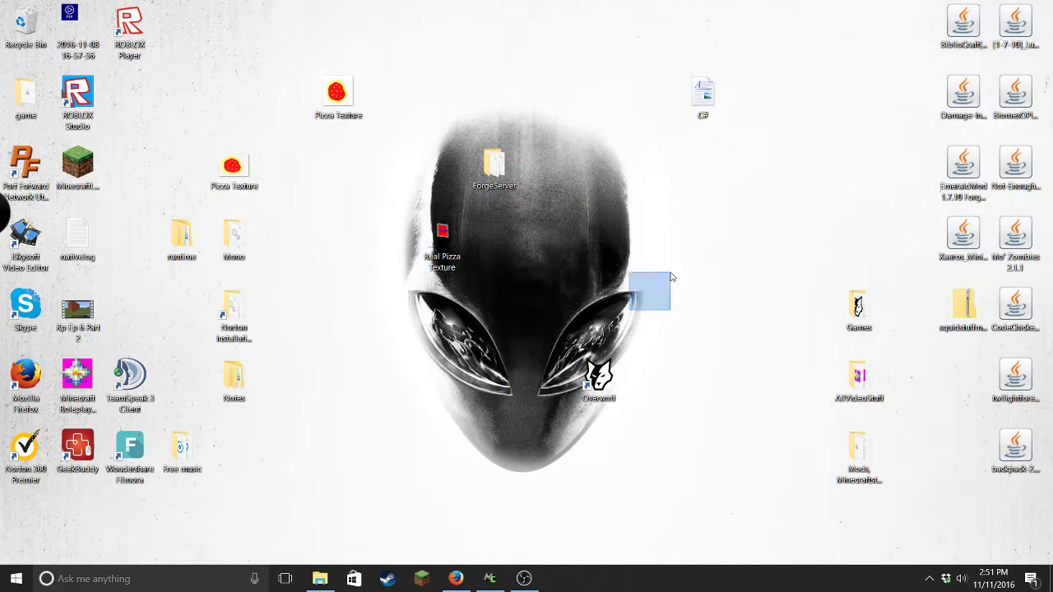
drag(569, 286, 456, 370)
drag(488, 291, 396, 424)
drag(545, 282, 395, 434)
drag(691, 159, 279, 531)
drag(667, 129, 511, 326)
drag(550, 218, 465, 336)
drag(513, 269, 432, 391)
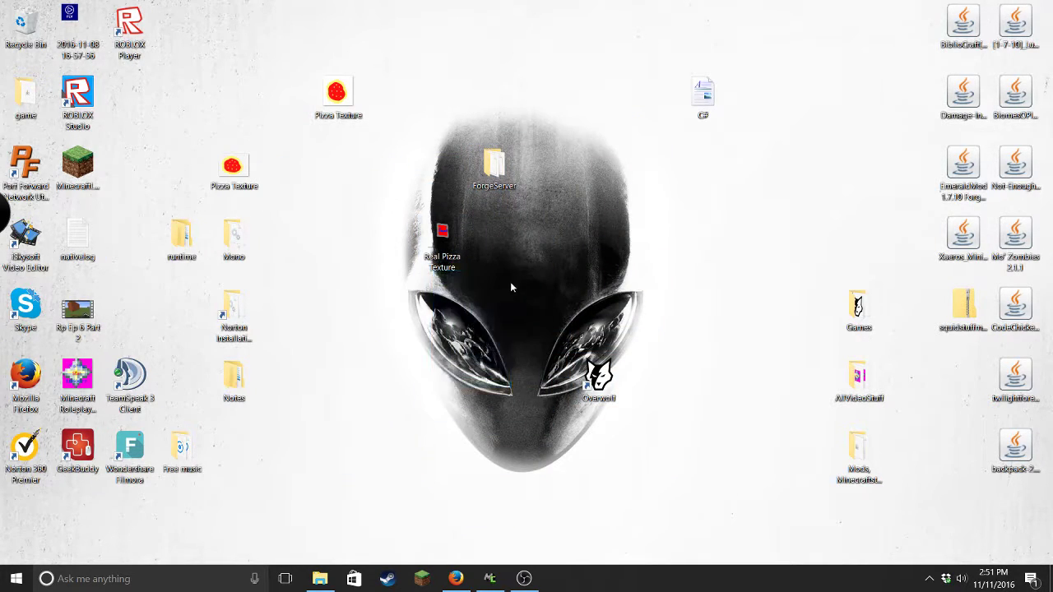
drag(527, 298, 493, 419)
drag(561, 269, 427, 477)
drag(560, 249, 472, 433)
drag(613, 214, 425, 467)
drag(627, 192, 630, 218)
mouse_move(467, 413)
mouse_down()
mouse_move(635, 492)
mouse_move(645, 324)
mouse_move(505, 323)
mouse_move(492, 482)
mouse_up()
drag(520, 478, 626, 466)
mouse_move(562, 260)
mouse_down()
mouse_move(503, 282)
mouse_move(471, 352)
mouse_up()
drag(493, 455, 519, 478)
drag(643, 230, 507, 282)
drag(539, 382, 614, 436)
drag(661, 412, 625, 261)
drag(564, 273, 659, 296)
drag(614, 216, 456, 275)
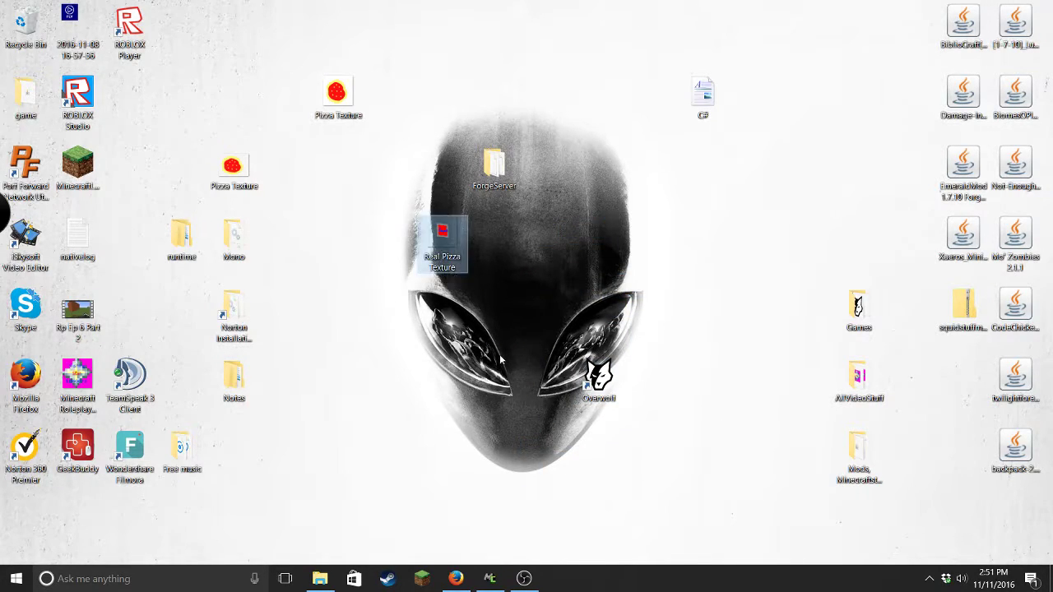
drag(510, 352, 488, 462)
drag(576, 446, 684, 426)
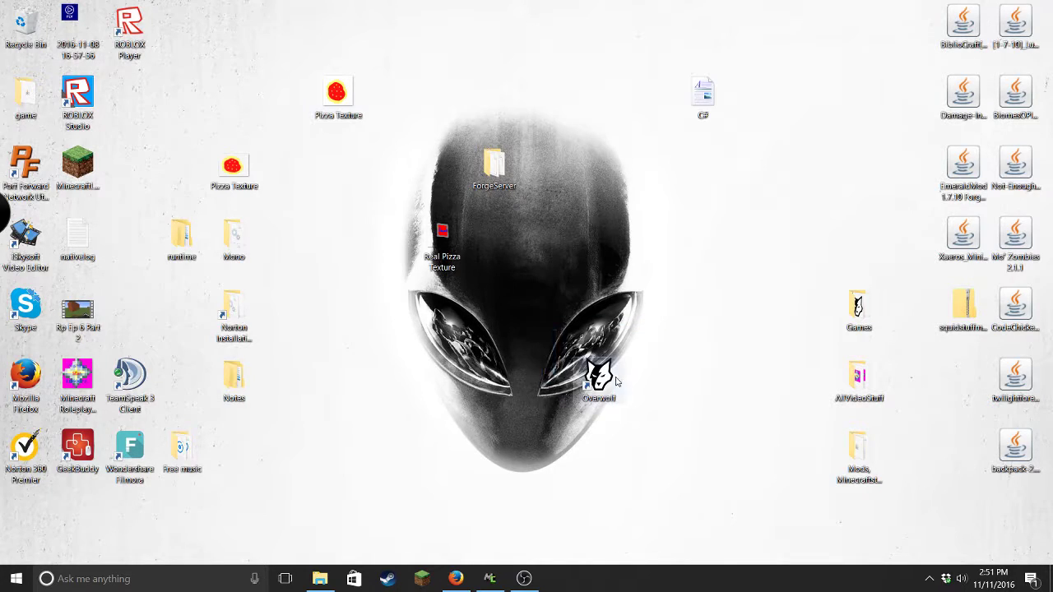
Move the Overwolf shortcut from the desktop back into the Games folder
drag(636, 366, 859, 306)
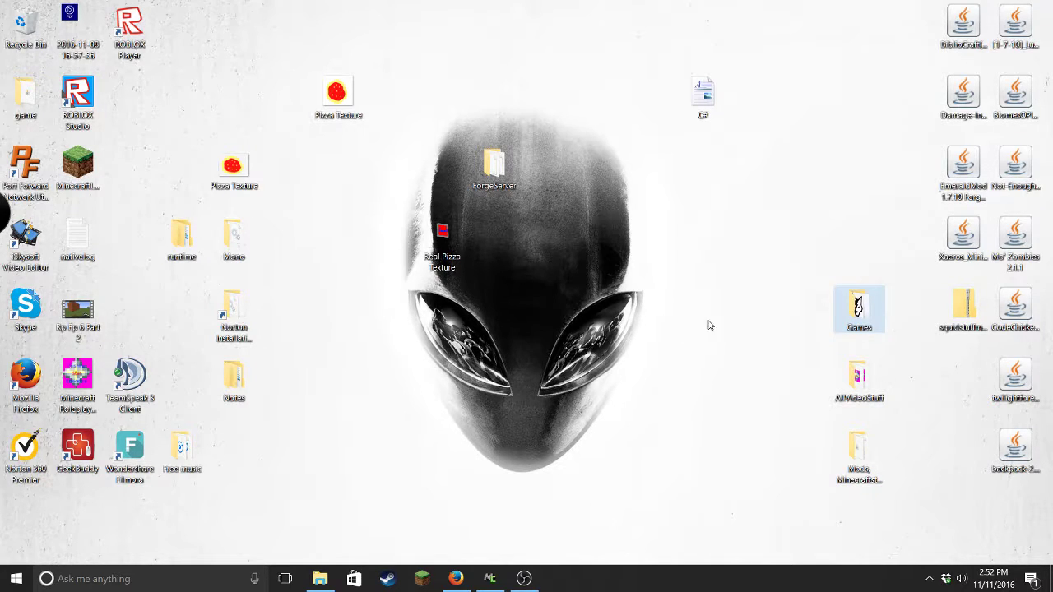
drag(909, 1, 836, 1)
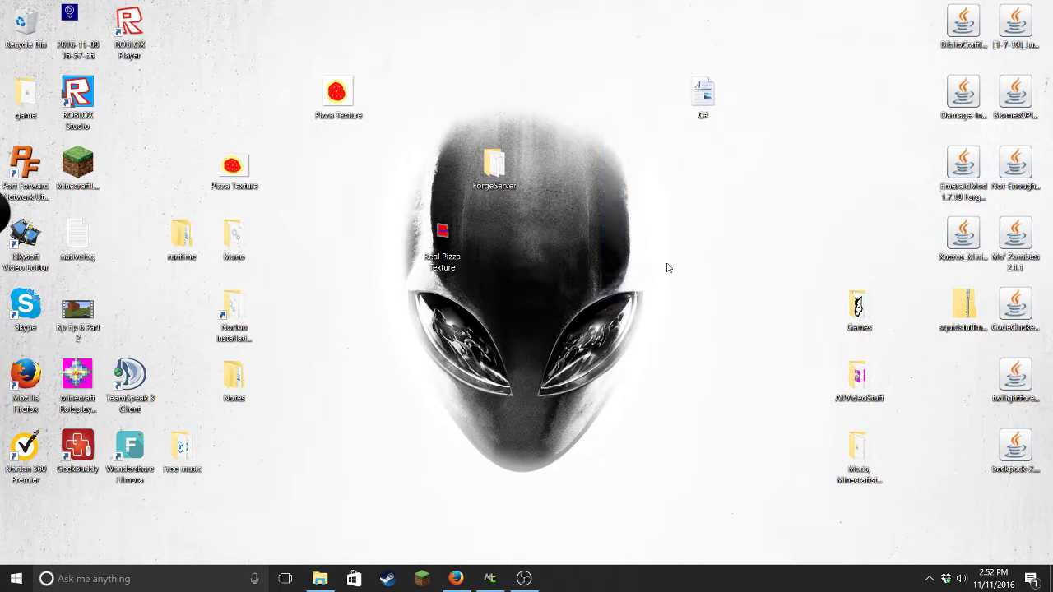
drag(921, 3, 1051, 399)
drag(1052, 156, 1039, 519)
drag(1039, 519, 863, 551)
mouse_move(247, 375)
mouse_down()
mouse_move(493, 387)
mouse_move(253, 395)
mouse_move(260, 371)
mouse_move(247, 379)
mouse_up()
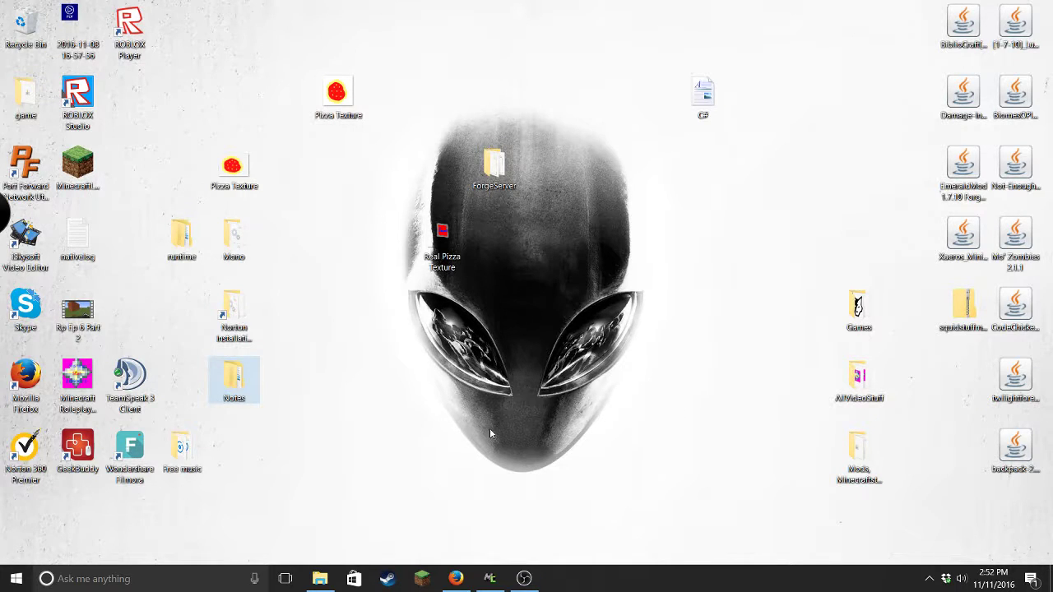
mouse_move(491, 428)
mouse_down()
mouse_move(441, 432)
mouse_move(466, 406)
mouse_move(472, 431)
mouse_up()
drag(487, 448, 539, 518)
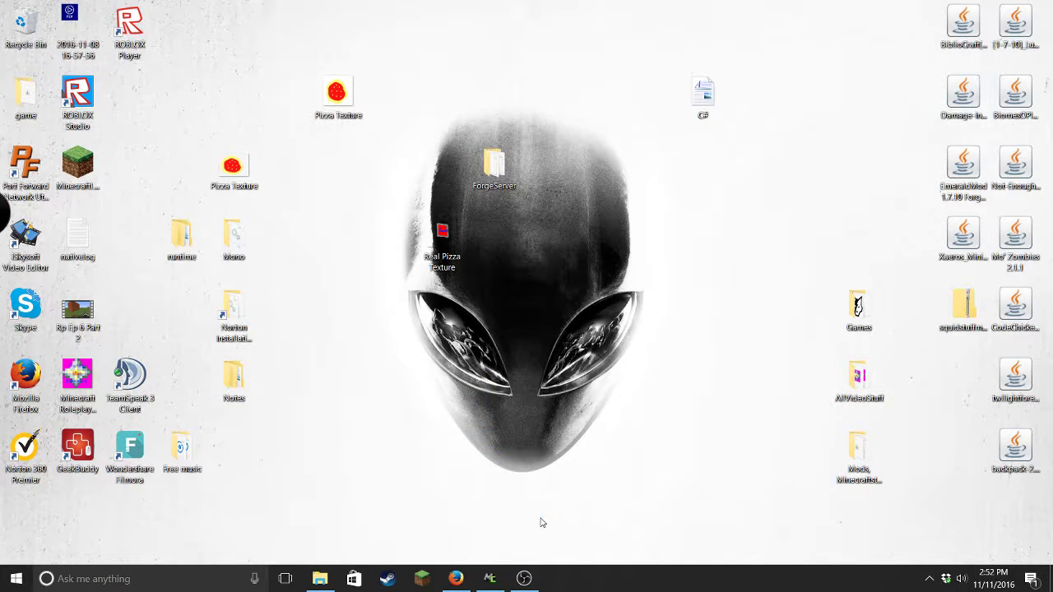
drag(528, 355, 614, 191)
drag(617, 153, 607, 455)
Switch to the OBS window from the desktop
click(538, 578)
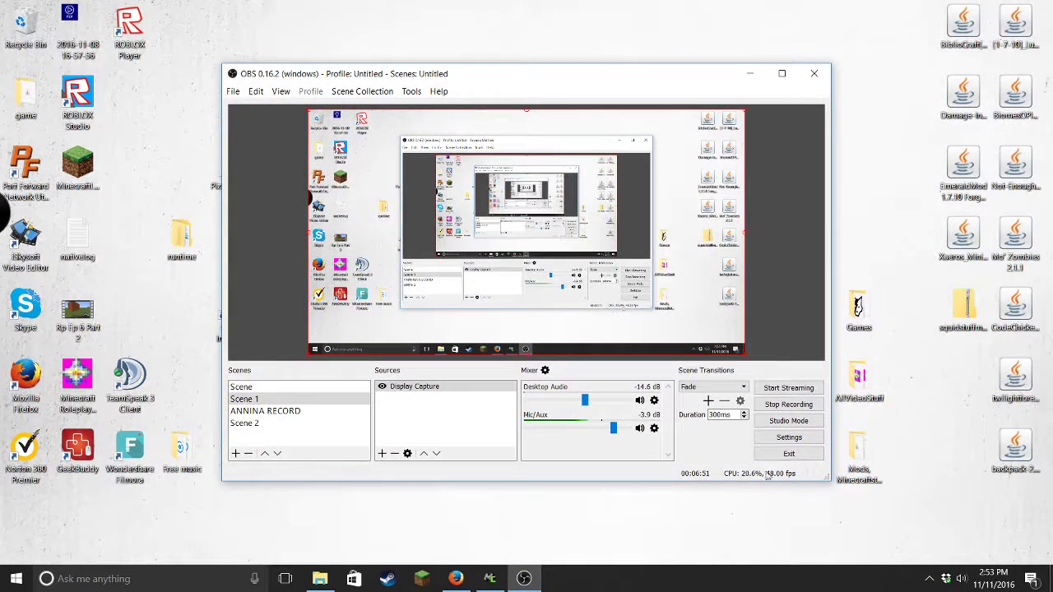